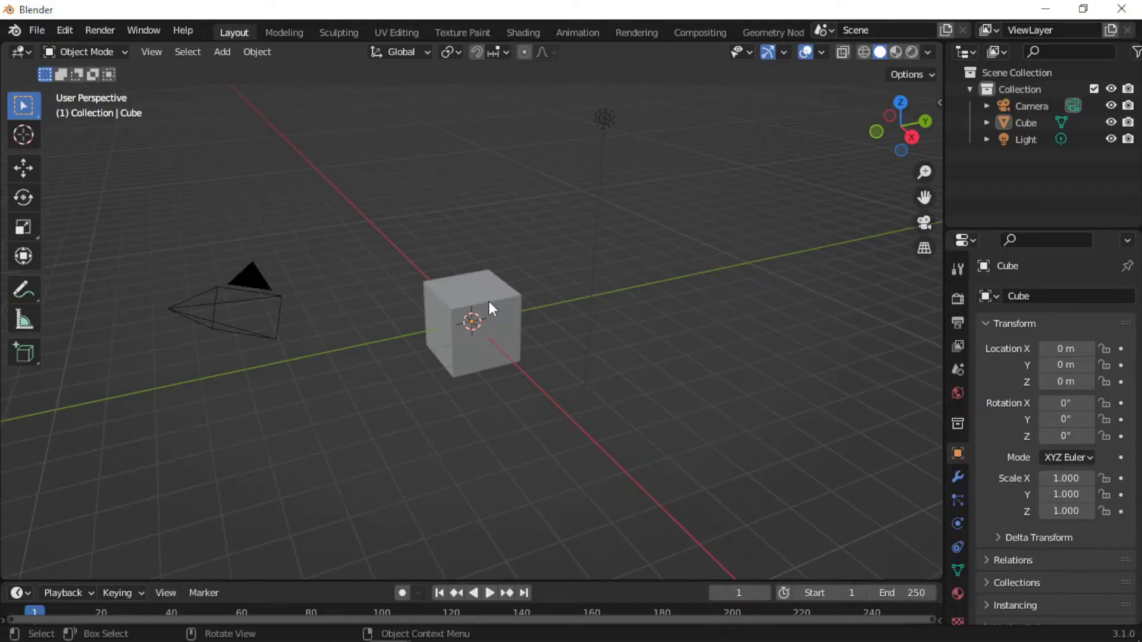
- Delete the default cube, camera and light, then add a Suzanne monkey mesh viewed from the front
key(a)
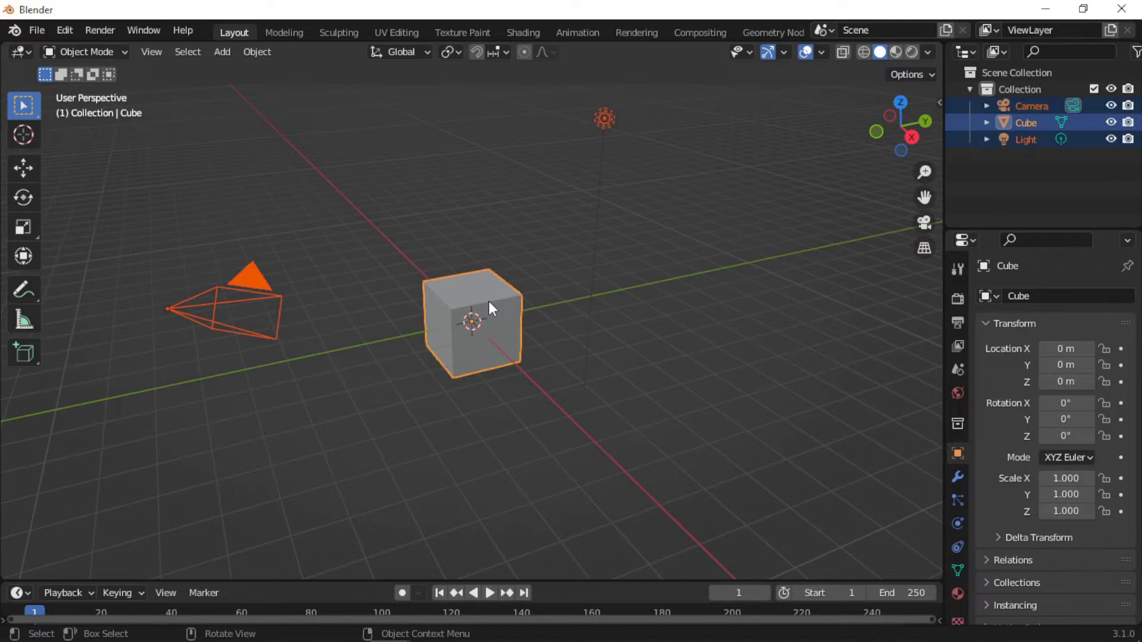
key(Delete)
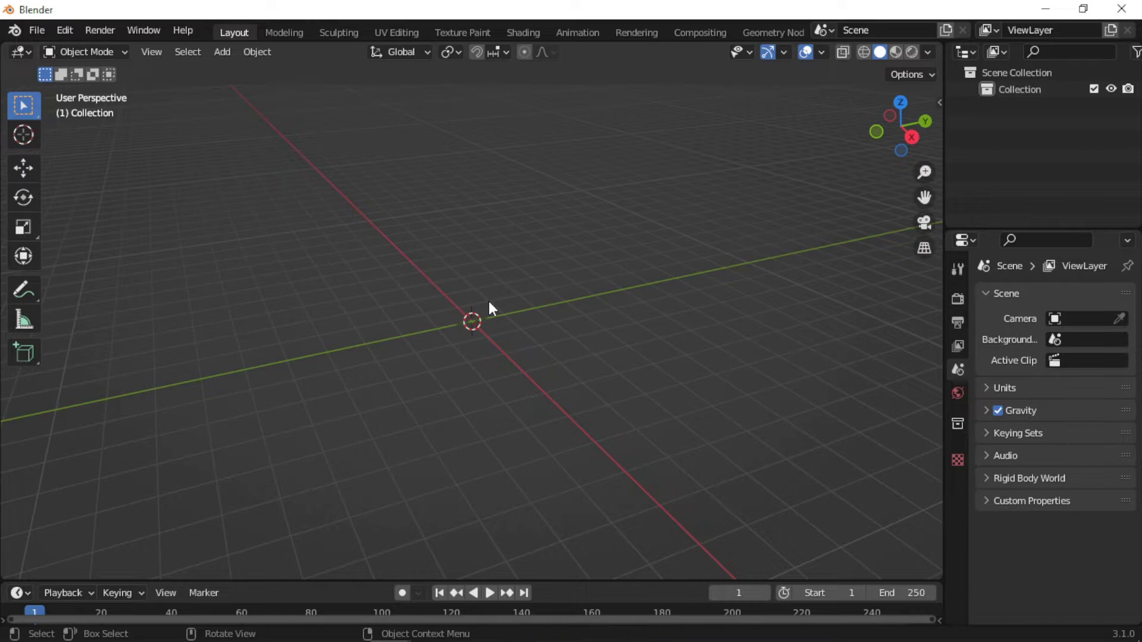
click(230, 51)
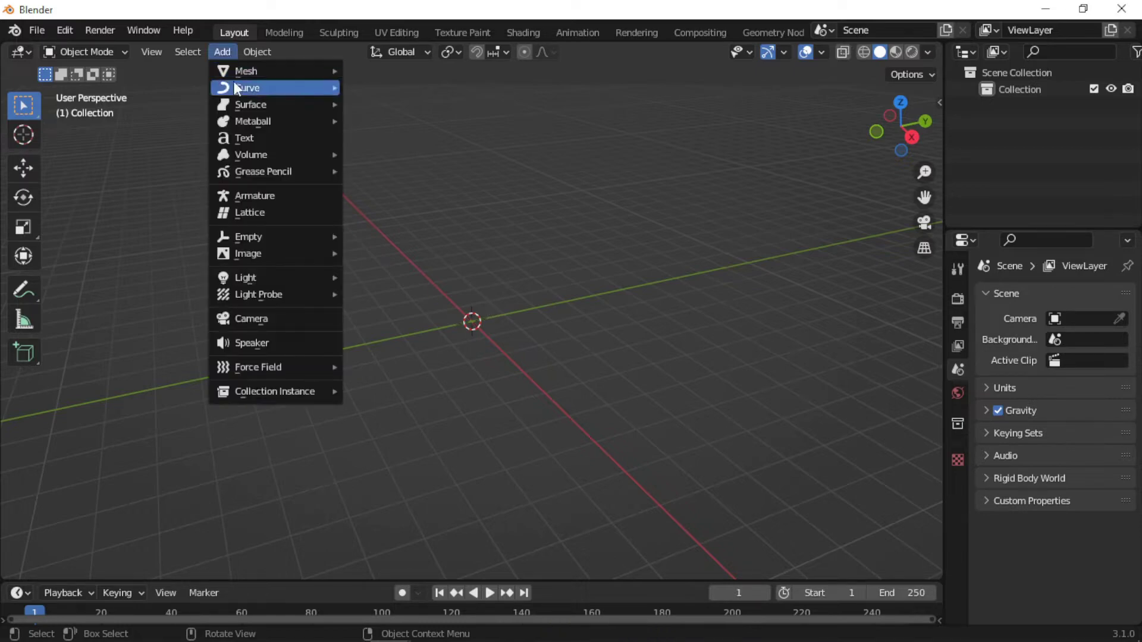
mouse_move(243, 70)
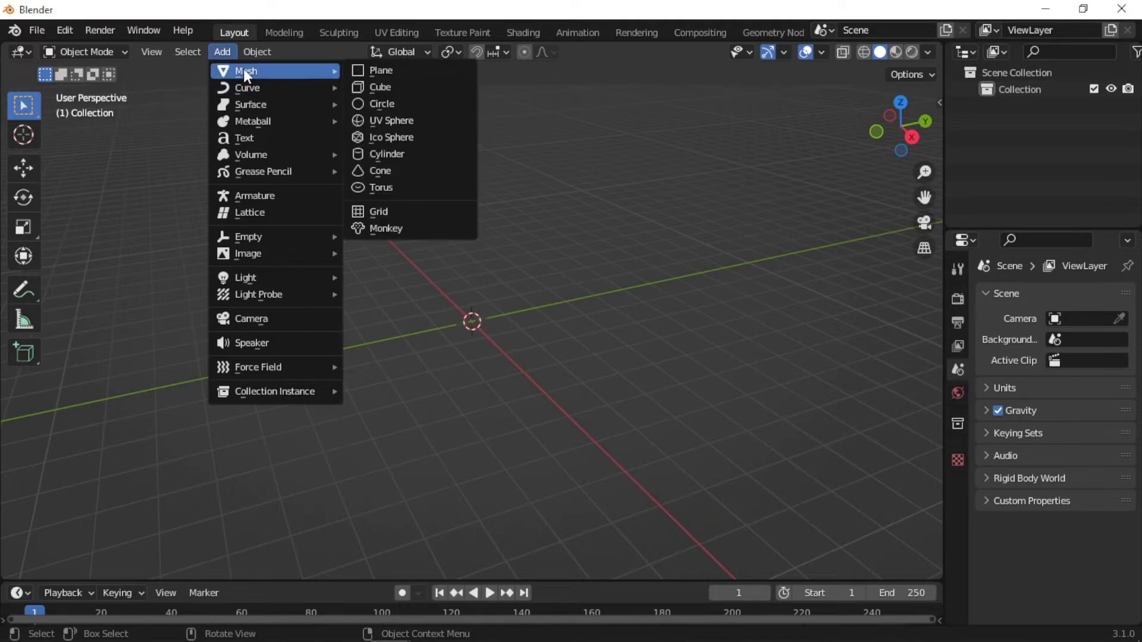
click(402, 228)
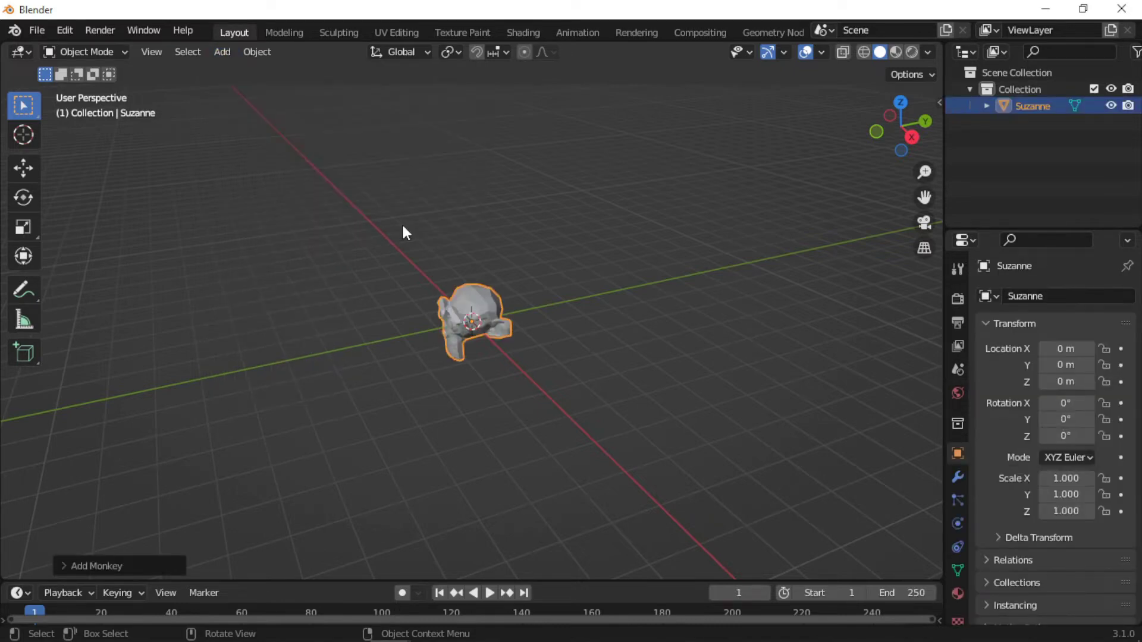
key(KP_1)
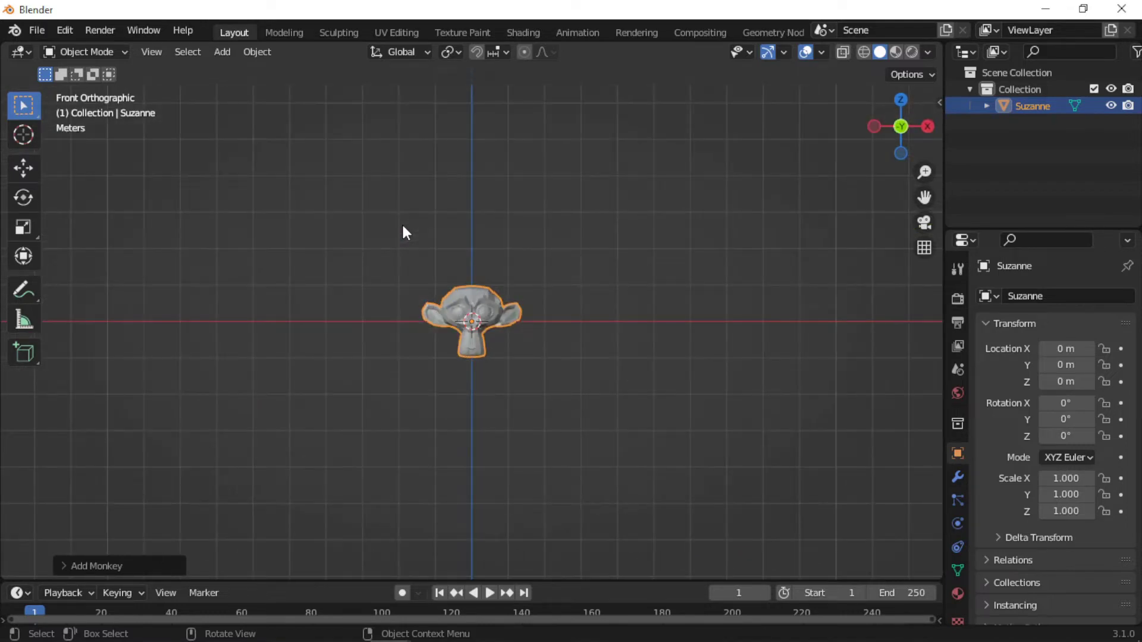
- Switch to the Shading workspace with Rendered preview and set the world colour's value to 0 (black)
click(515, 35)
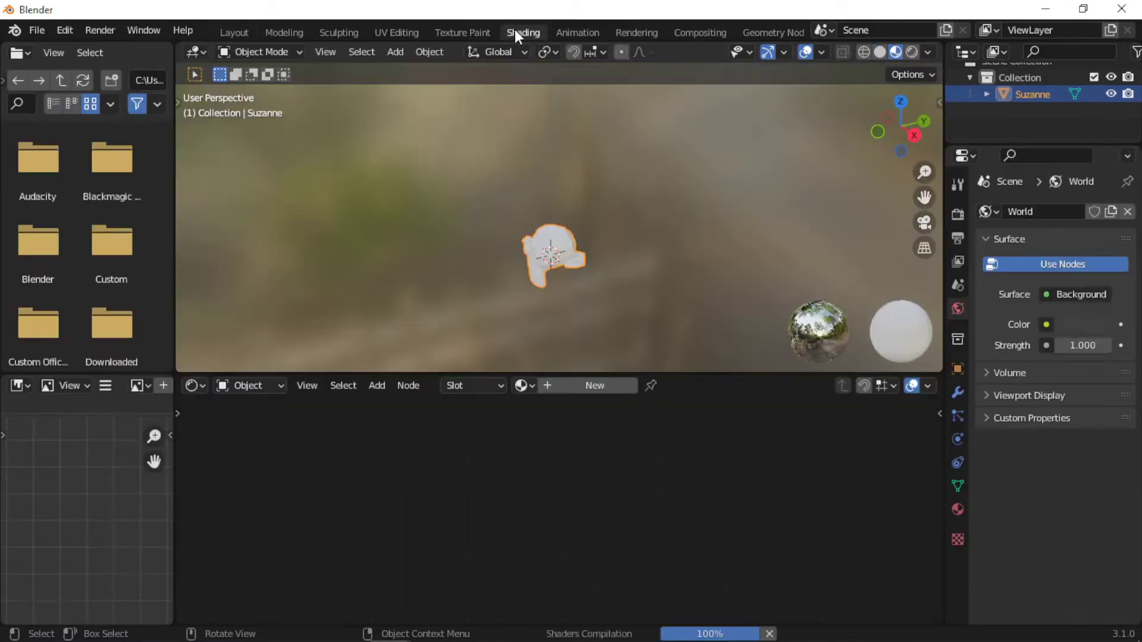
click(912, 52)
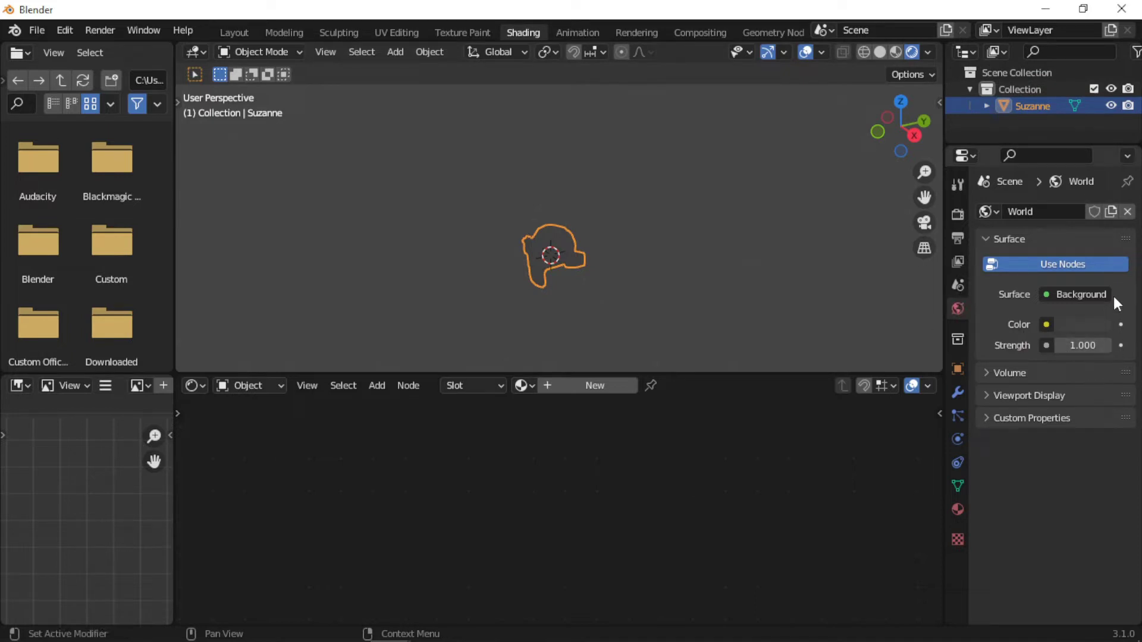
click(1089, 331)
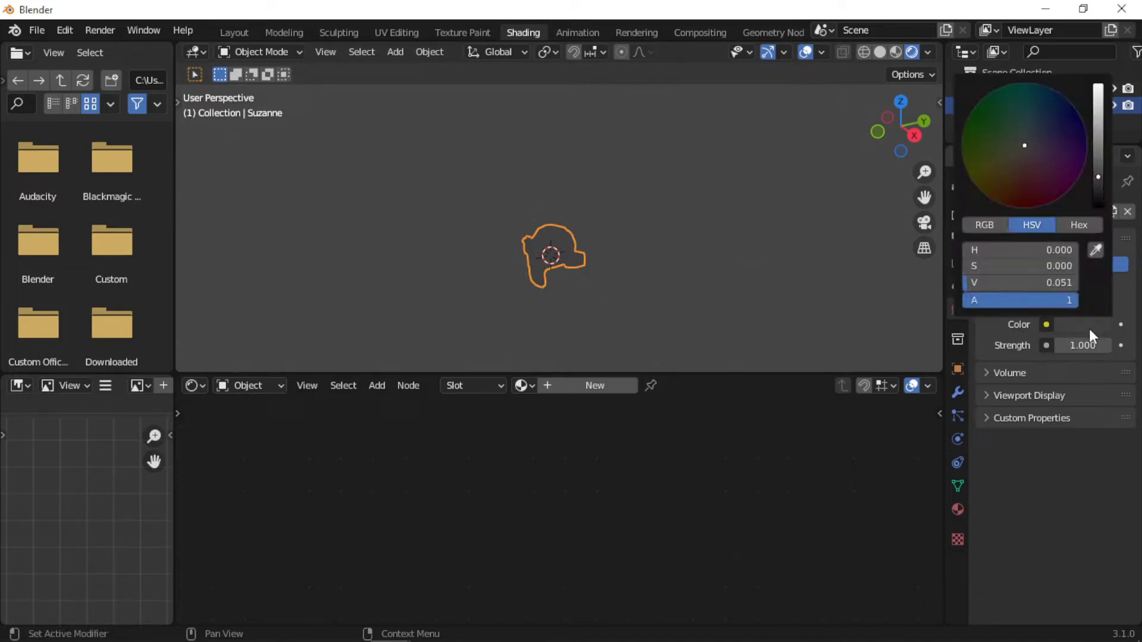
drag(1098, 178, 1098, 214)
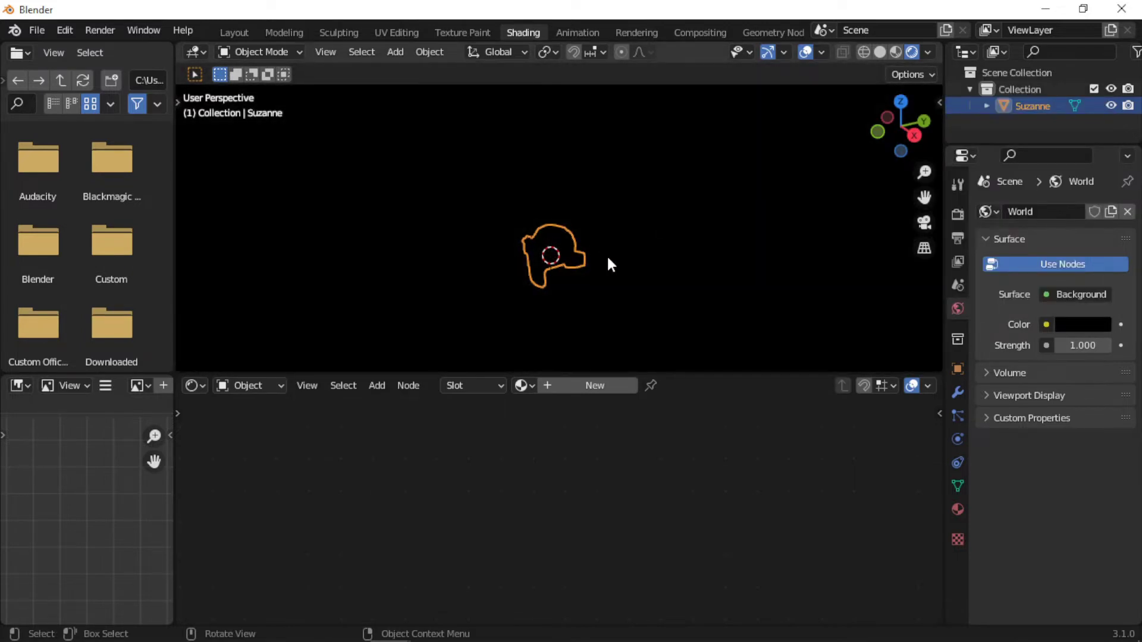
- Create Material.001 for Suzanne and delete its Principled BSDF, leaving only Material Output framed
key(KP_1)
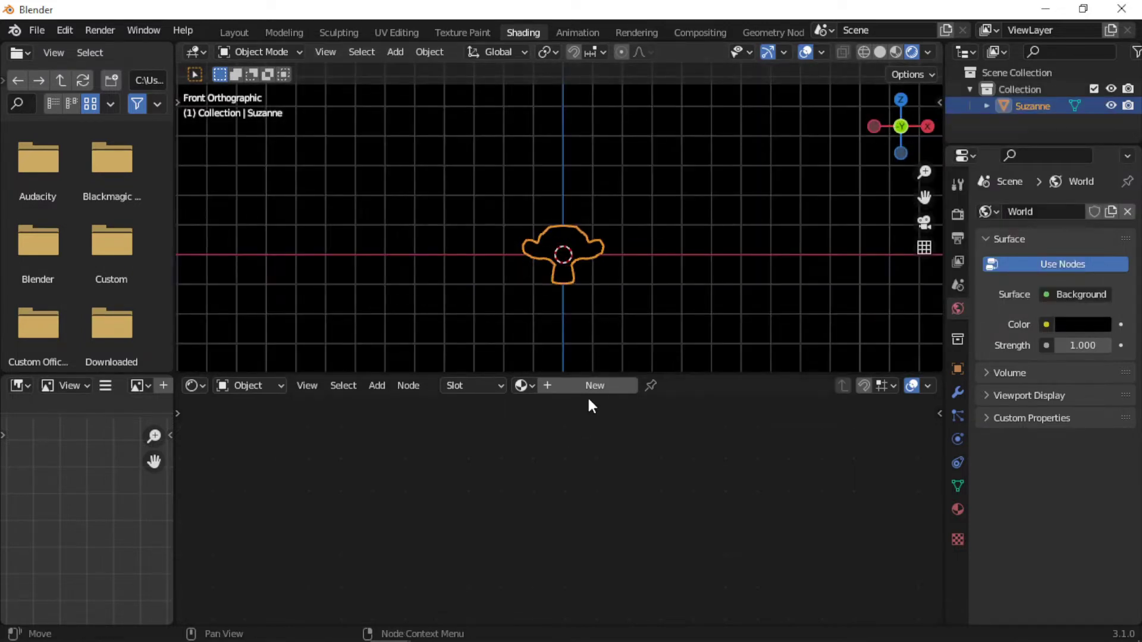
click(595, 386)
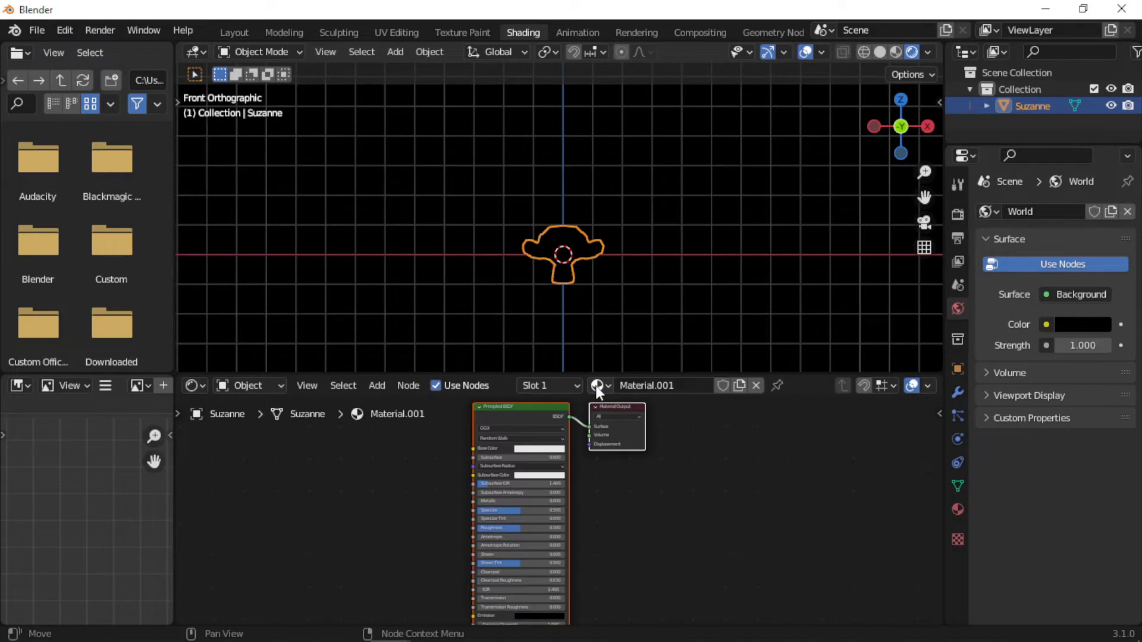
click(502, 415)
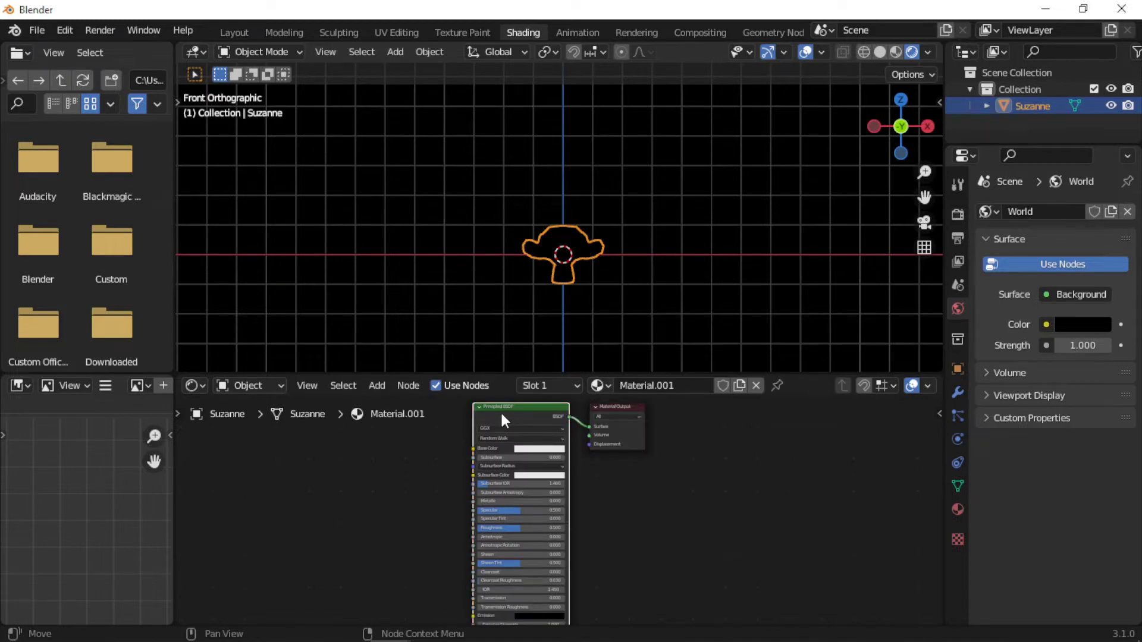
key(x)
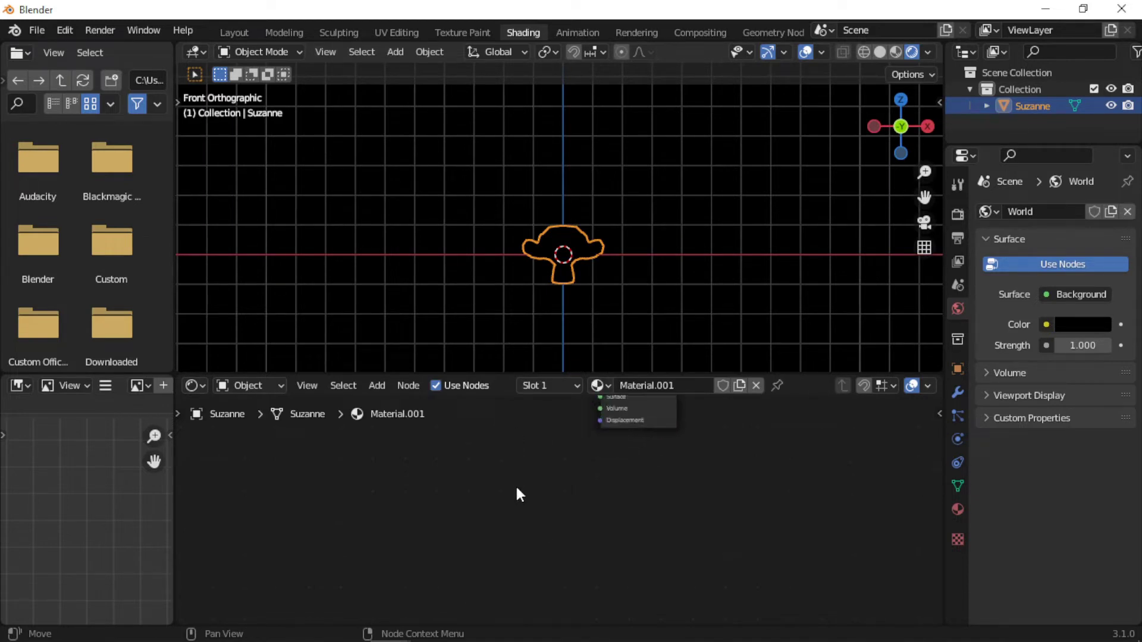
key(Home)
scroll(533, 576, up, 3)
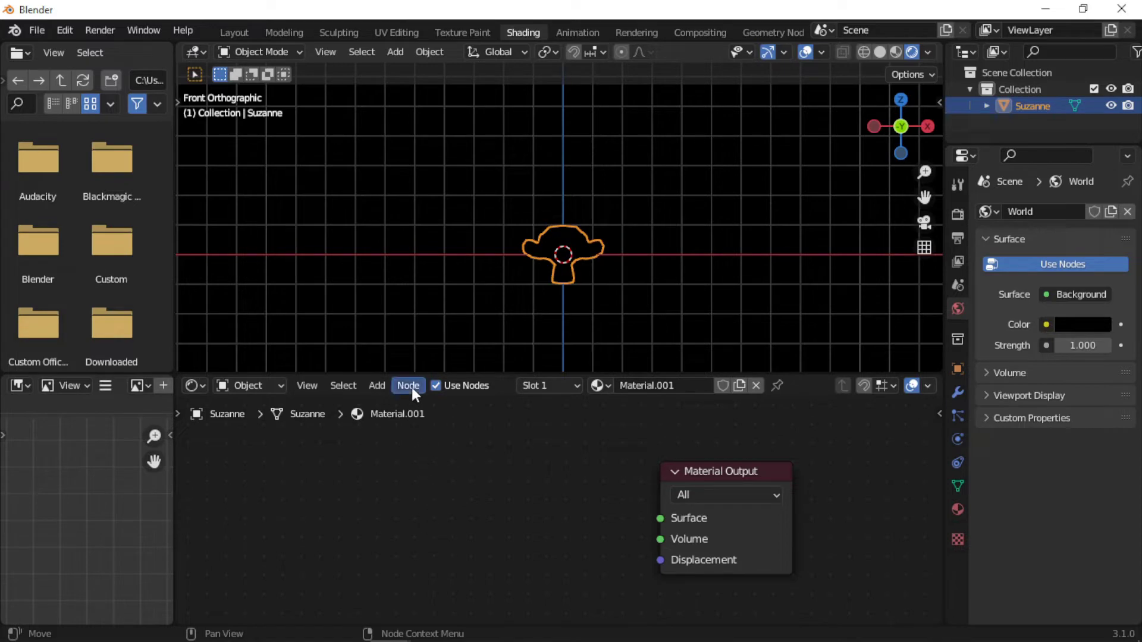
- Add a Mix Shader node via search and wire its Shader output into Material Output's Surface
click(378, 384)
click(385, 400)
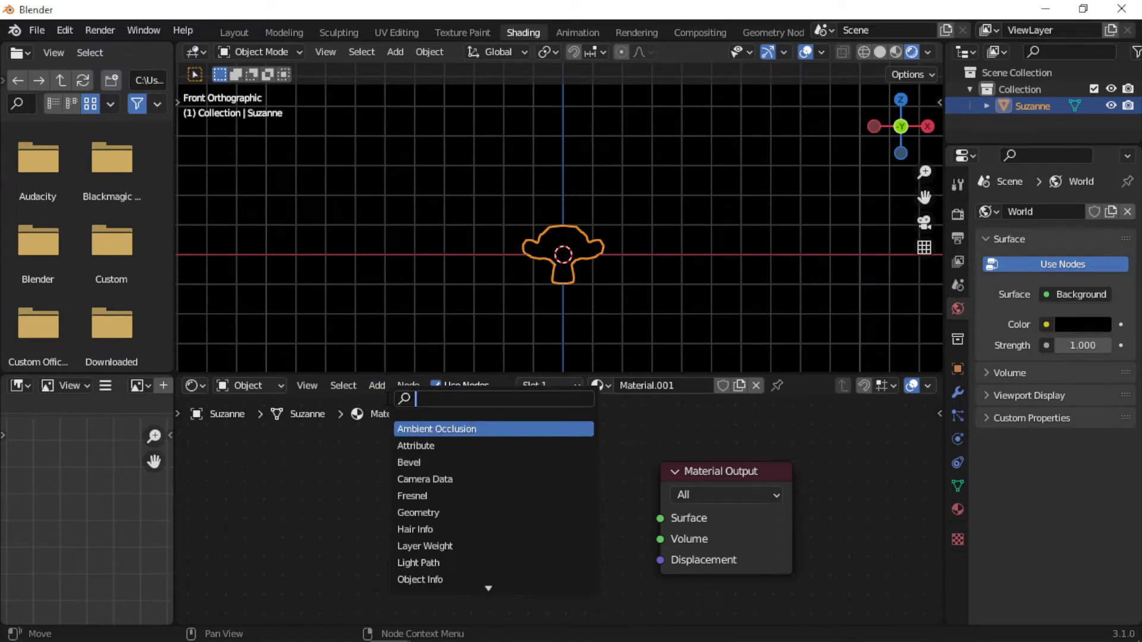
text(mi)
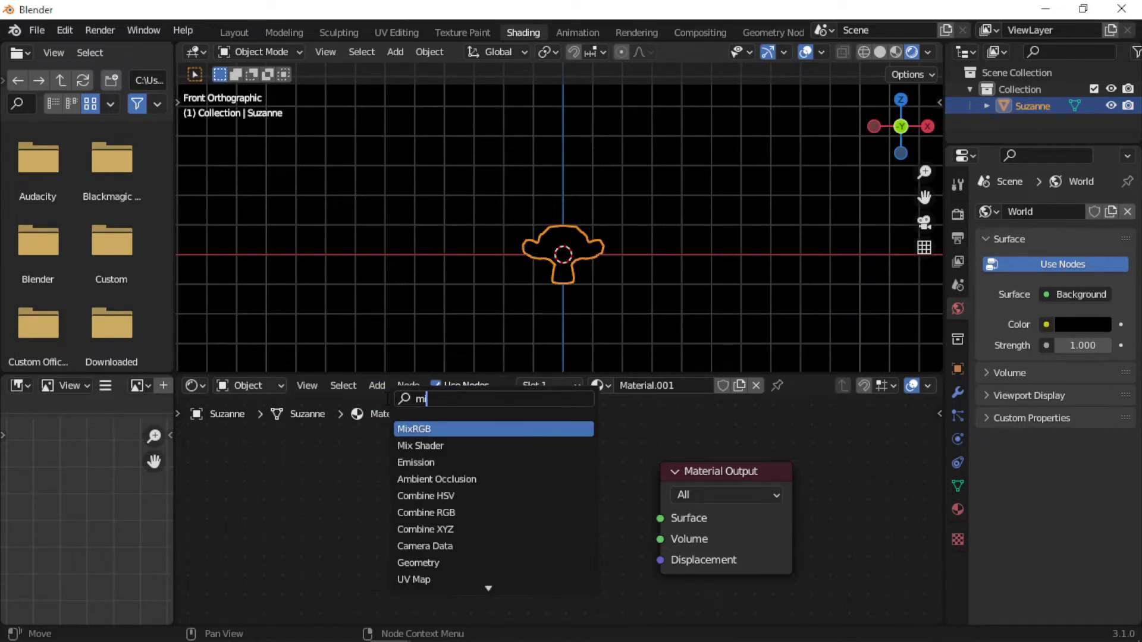
text(x)
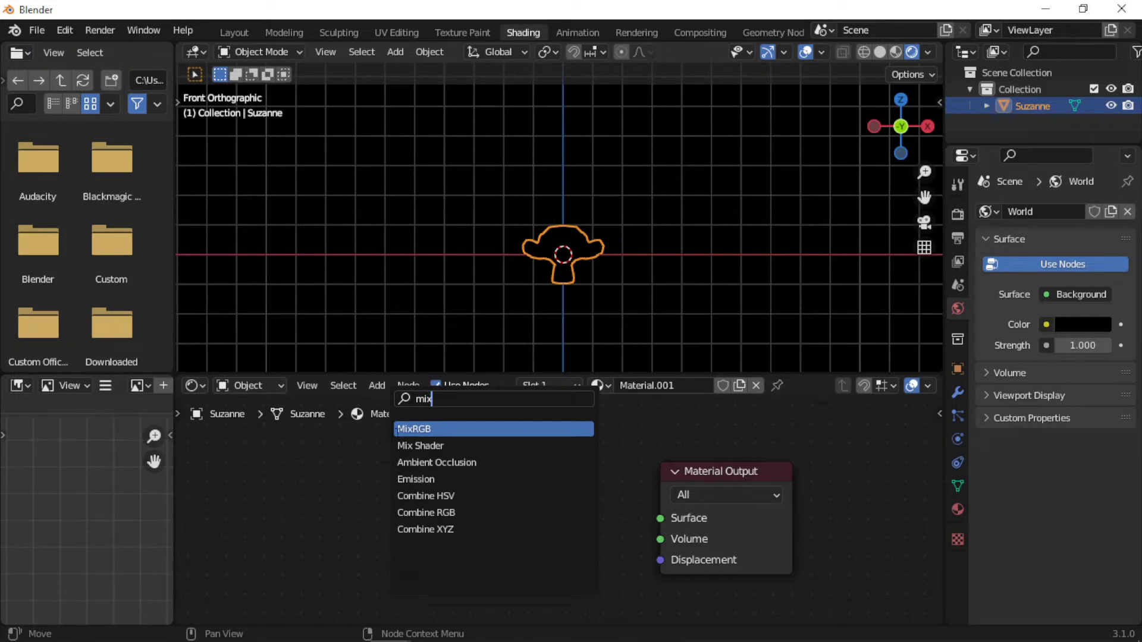
click(400, 446)
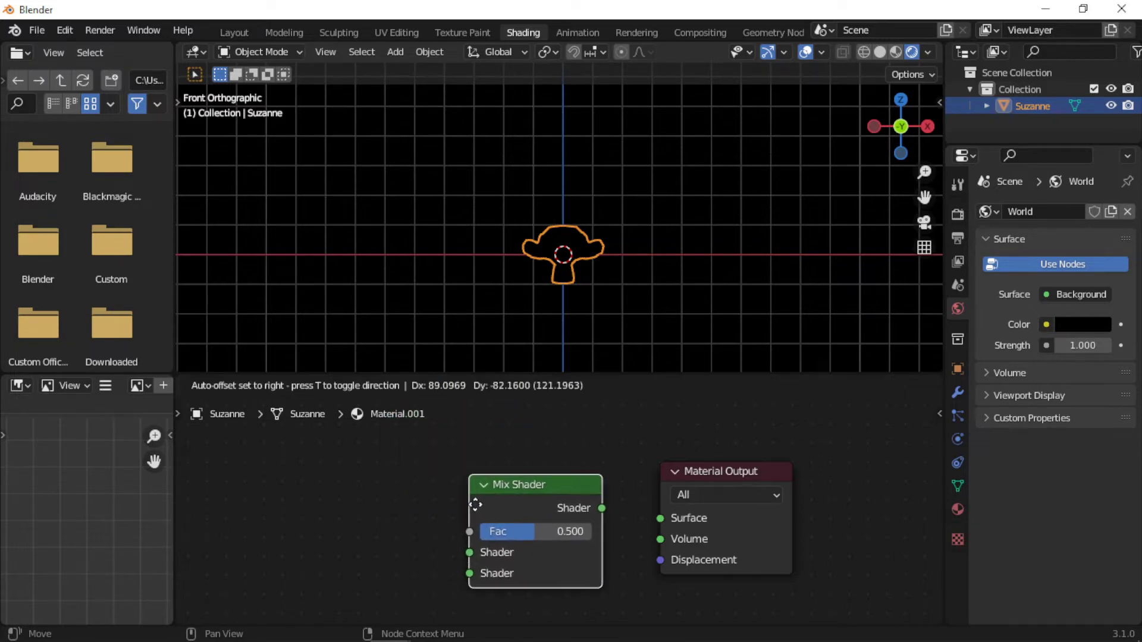
click(476, 505)
drag(603, 508, 661, 518)
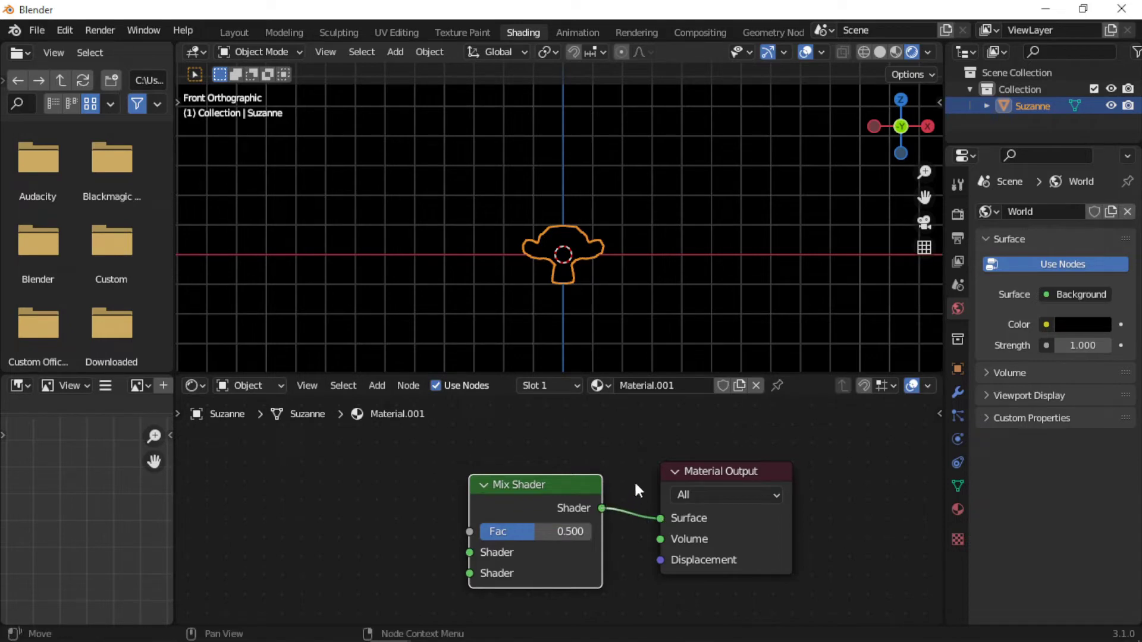
- Add an Emission node via search and place it below and left of the Mix Shader
click(373, 385)
click(392, 404)
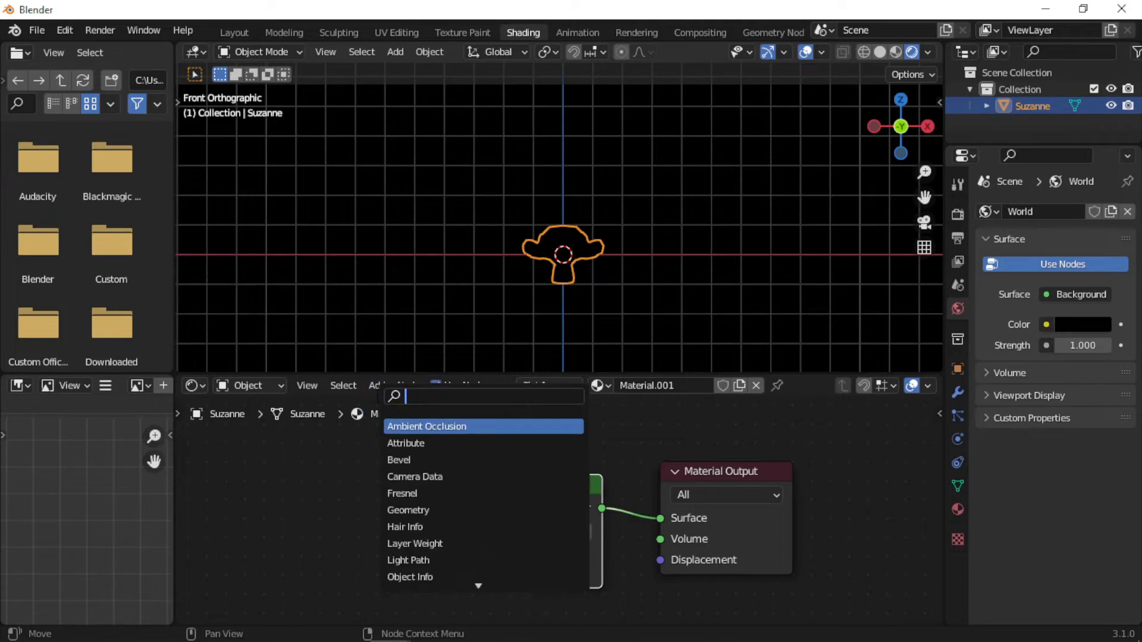
text(emm)
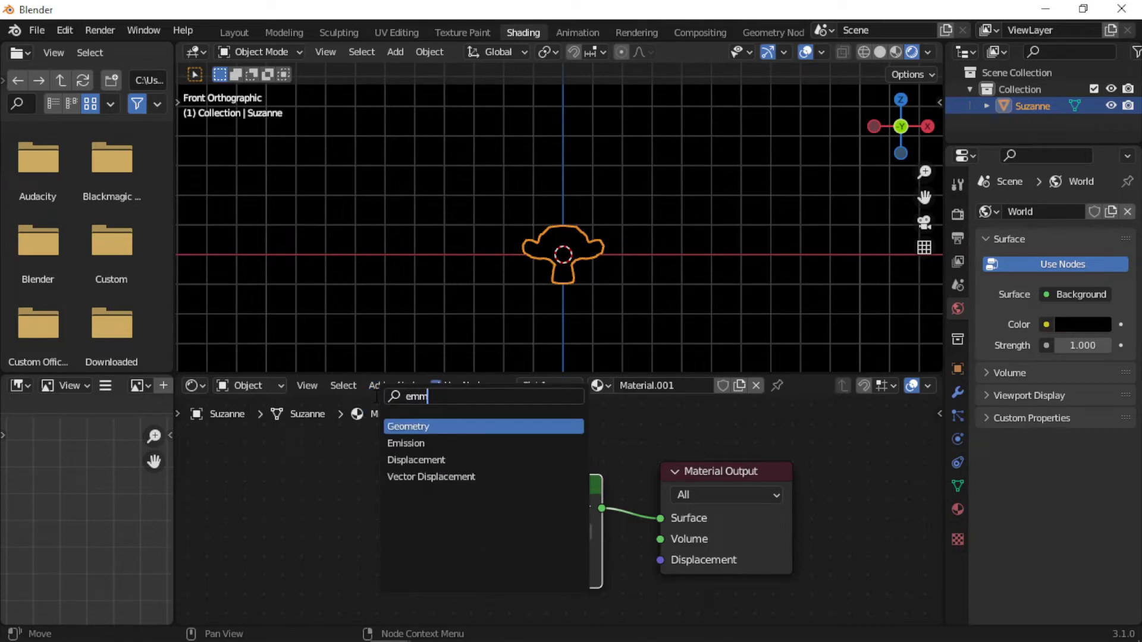
key(Down)
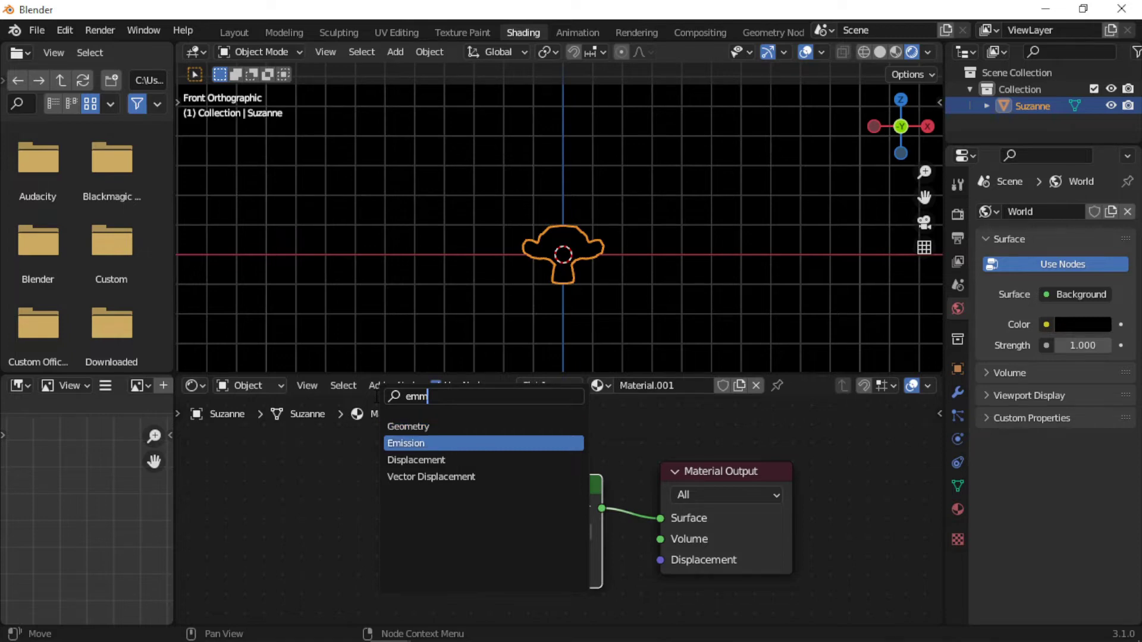
key(Return)
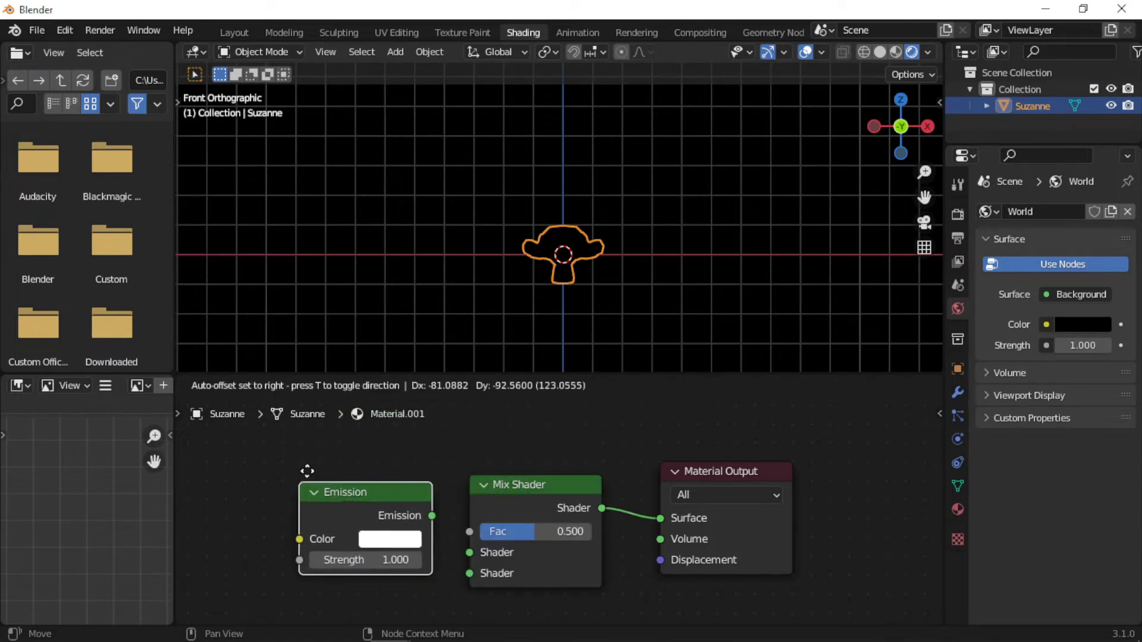
click(300, 477)
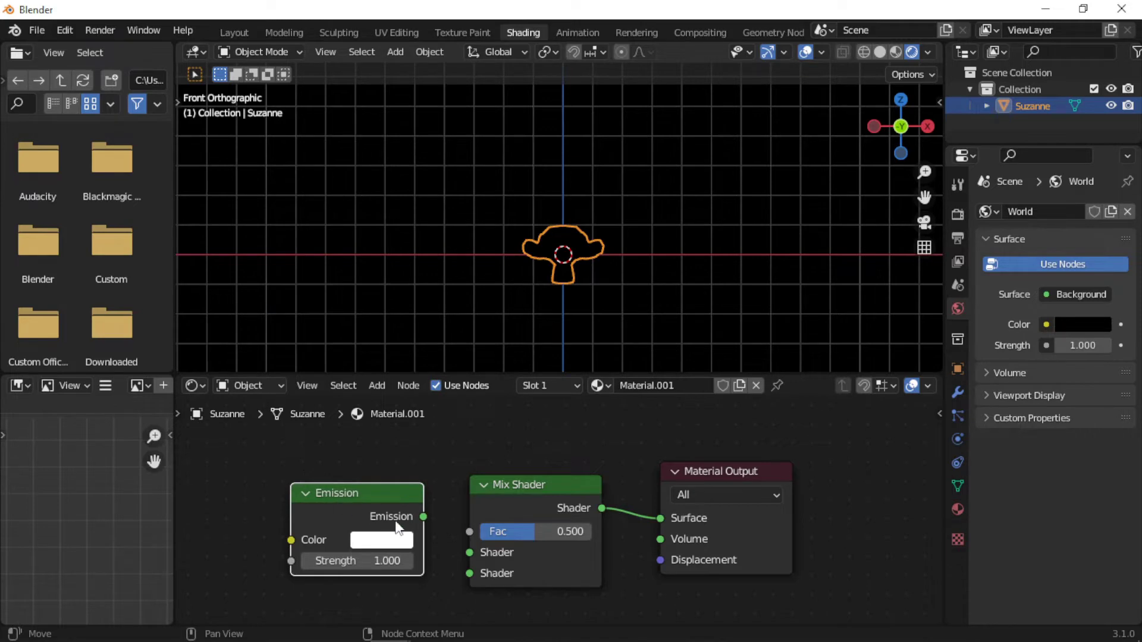
scroll(440, 530, down, 1)
drag(394, 504, 493, 559)
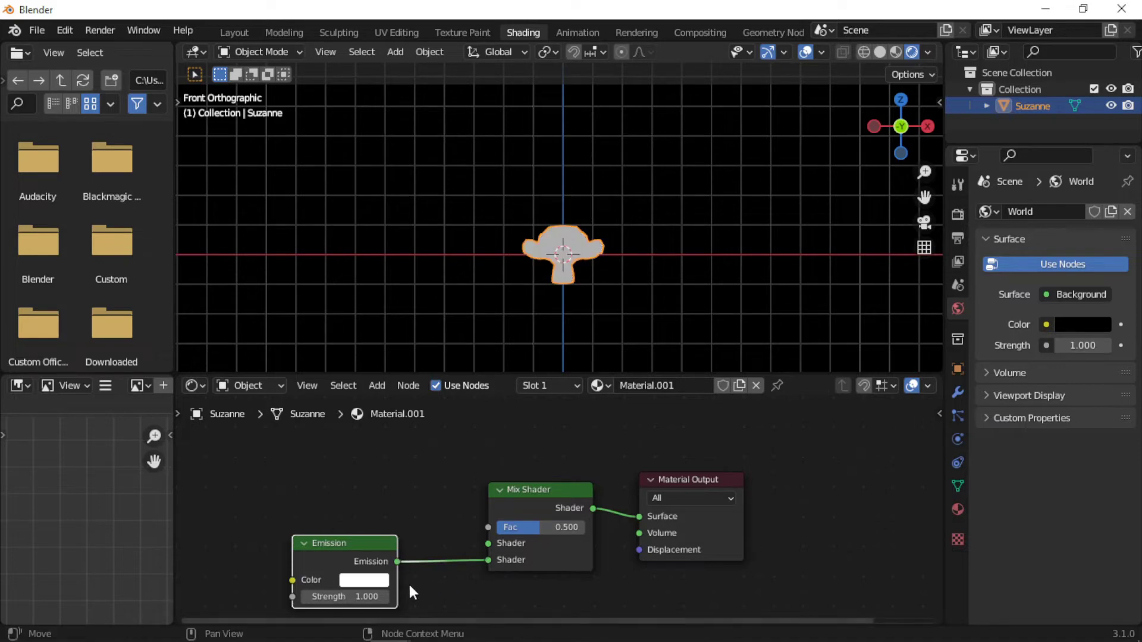
- Give the Emission node strength 20 and a blue-violet colour
click(374, 598)
text(20)
key(Return)
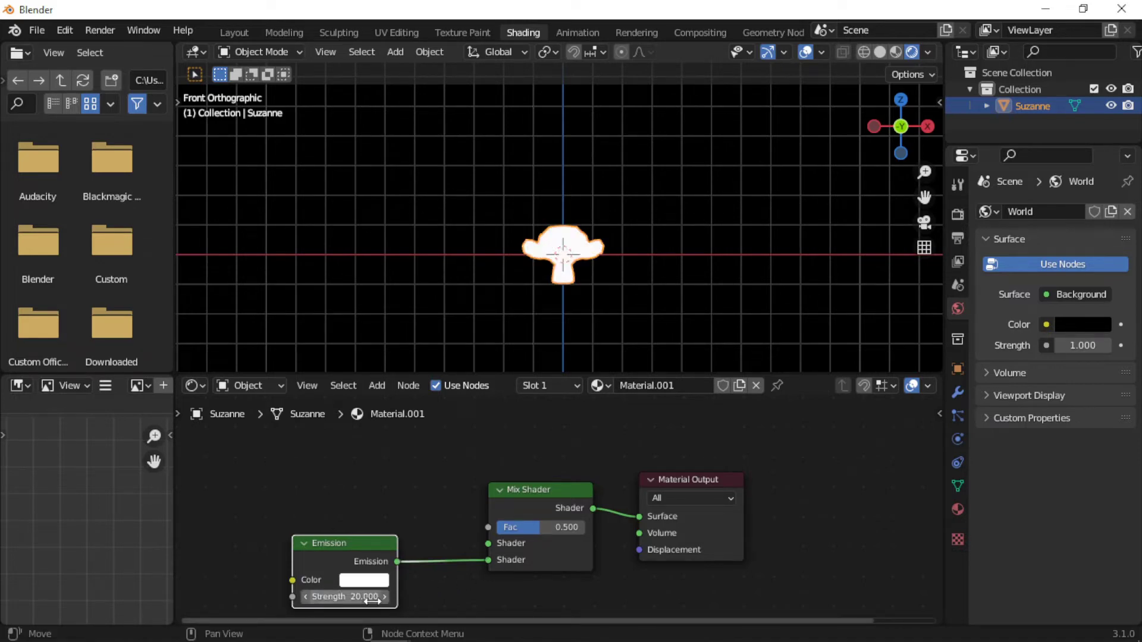
click(384, 580)
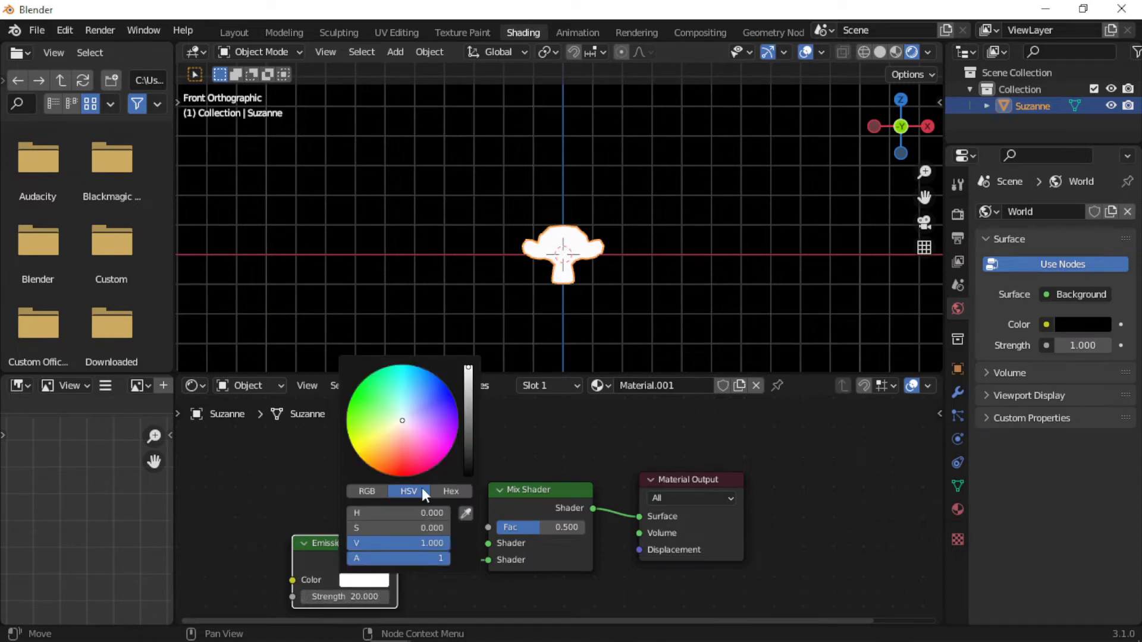
mouse_move(401, 419)
mouse_down()
mouse_move(429, 415)
mouse_move(422, 404)
mouse_up()
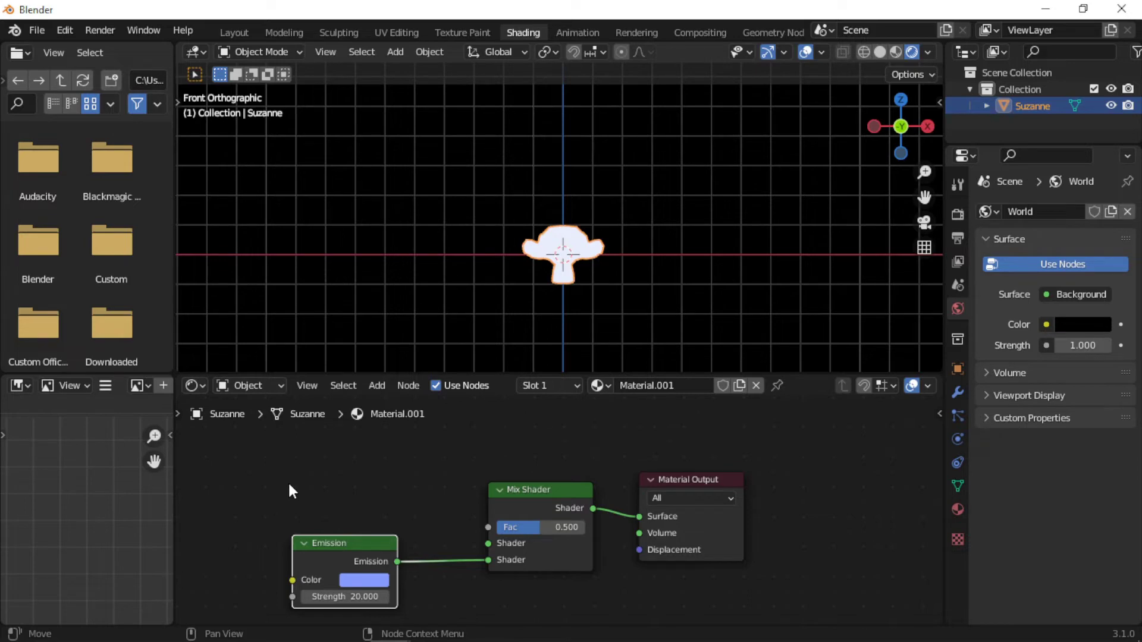
- Add a Transparent BSDF node and connect it to the Mix Shader's first Shader input
click(380, 385)
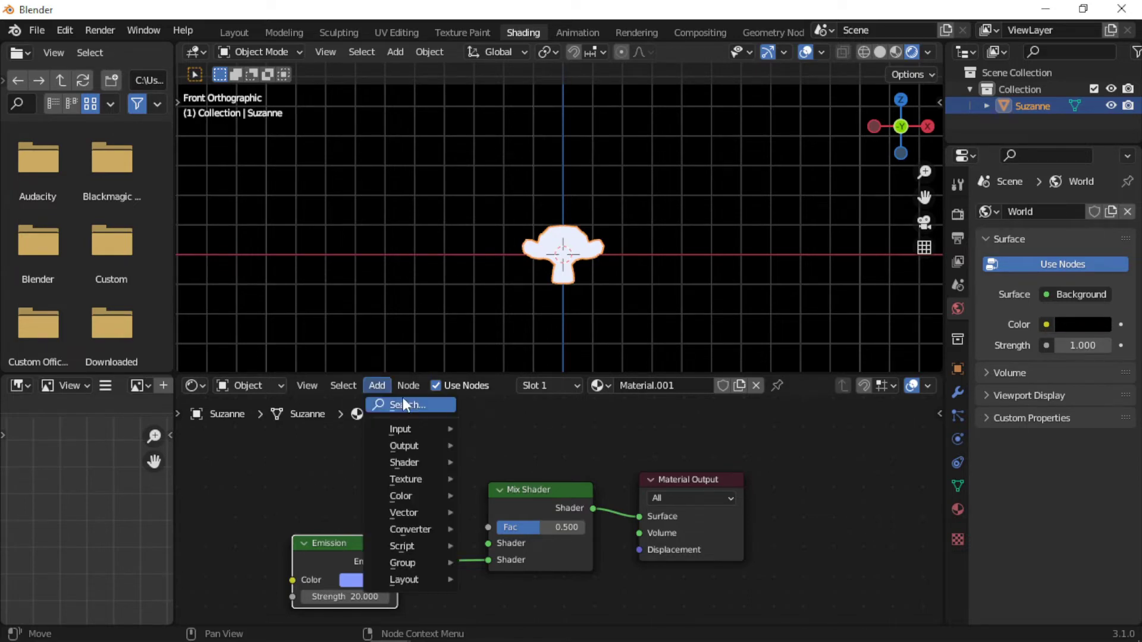
click(403, 399)
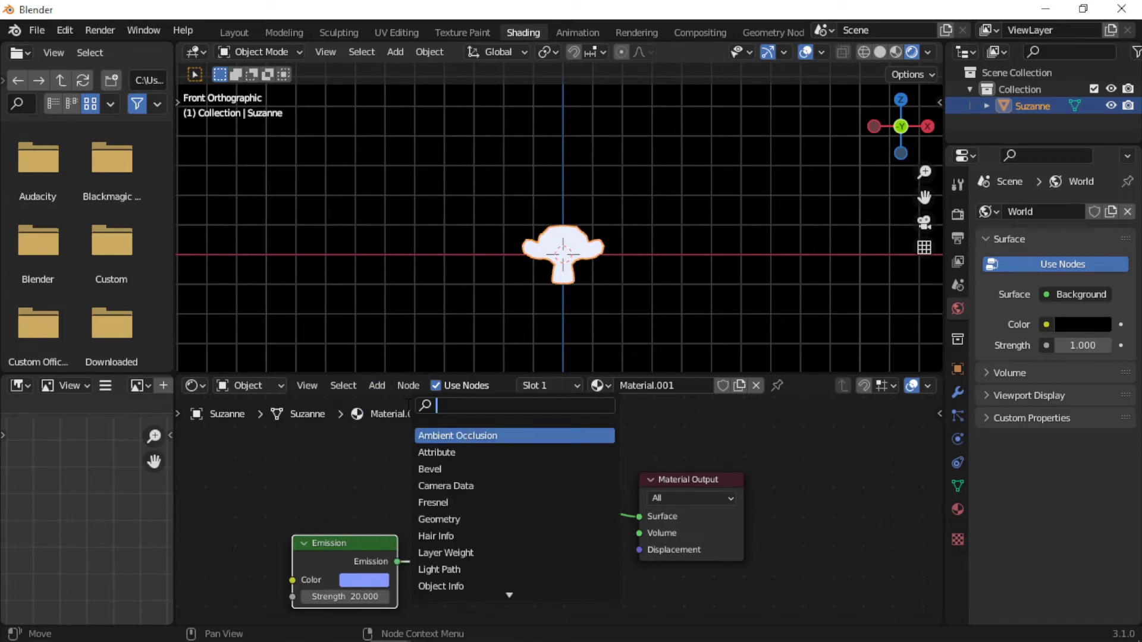
text(tra)
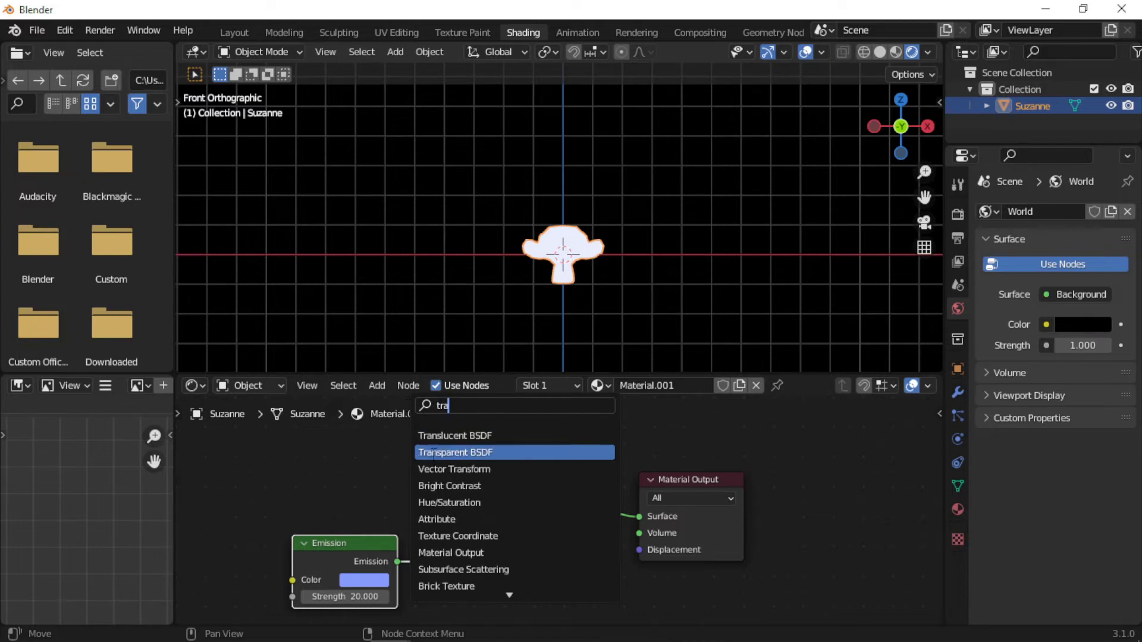
click(455, 452)
click(275, 498)
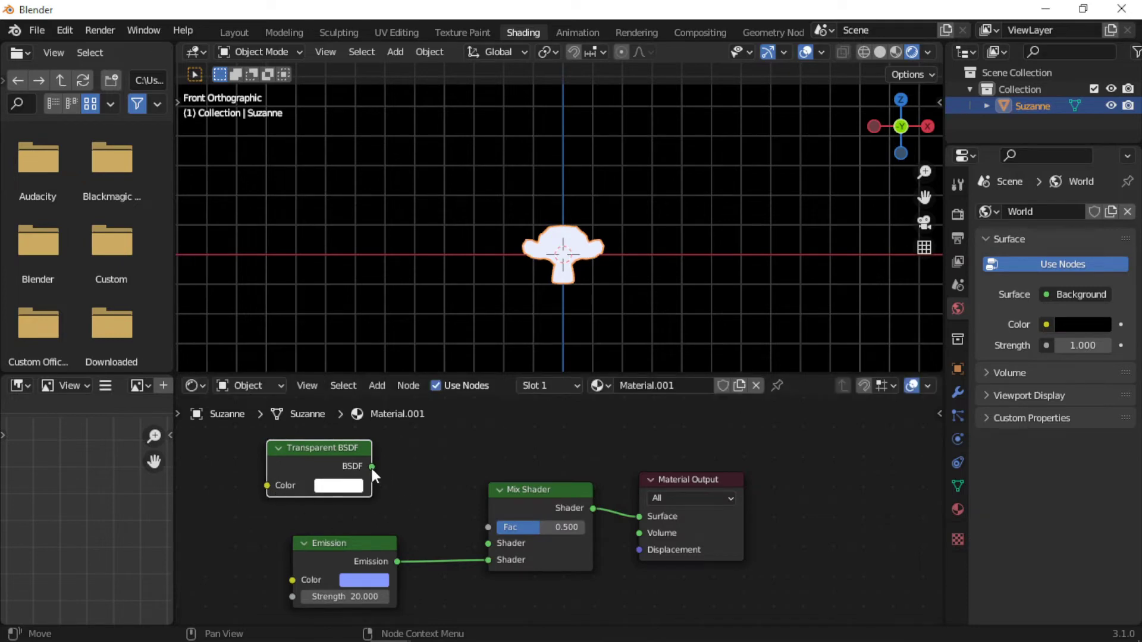
drag(371, 466, 479, 540)
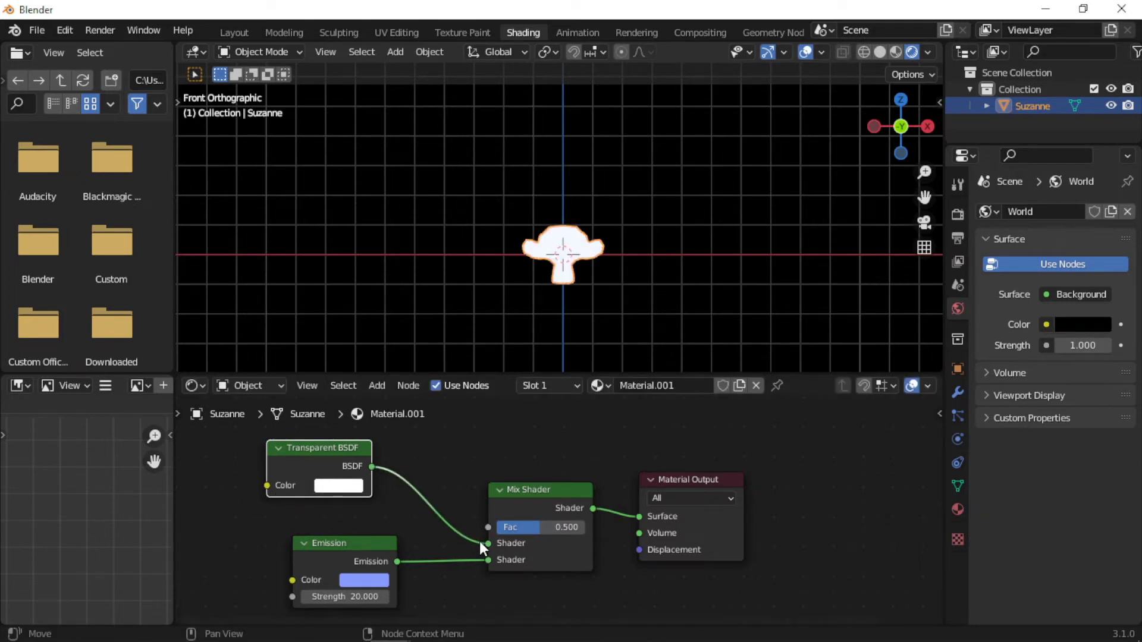
- Add a ColorRamp node to Material.001 via search
click(388, 384)
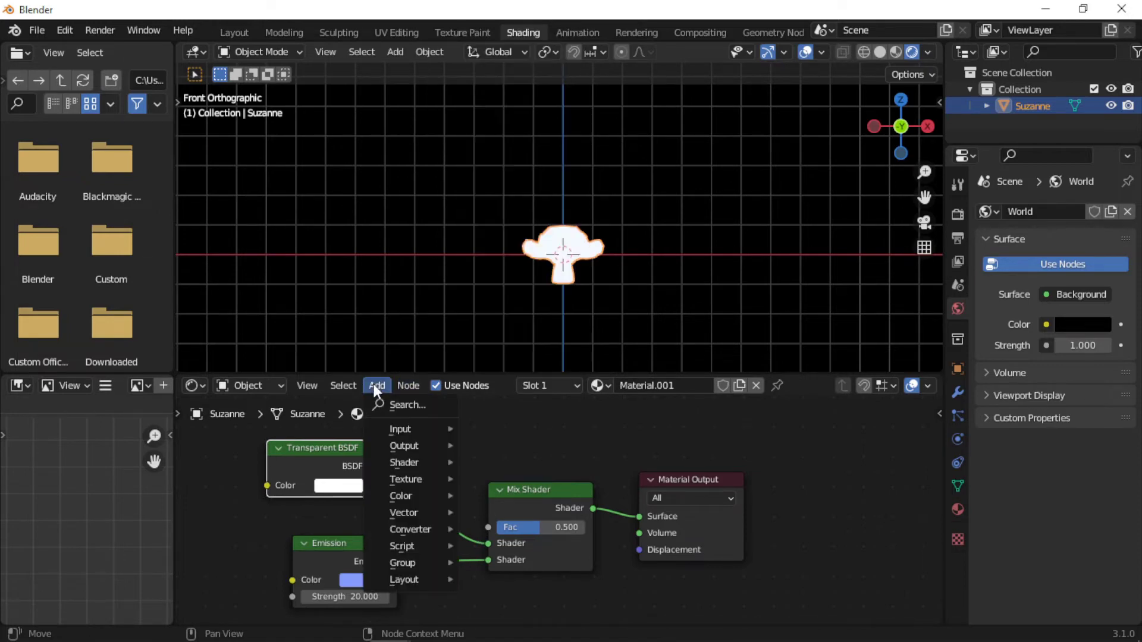
click(397, 404)
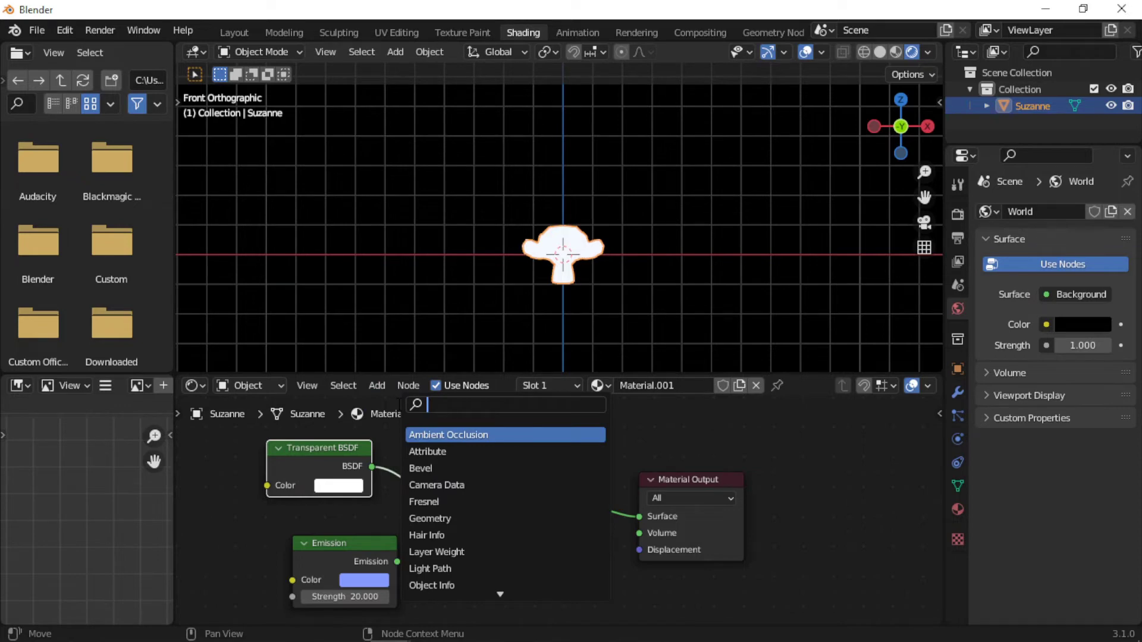
text(col)
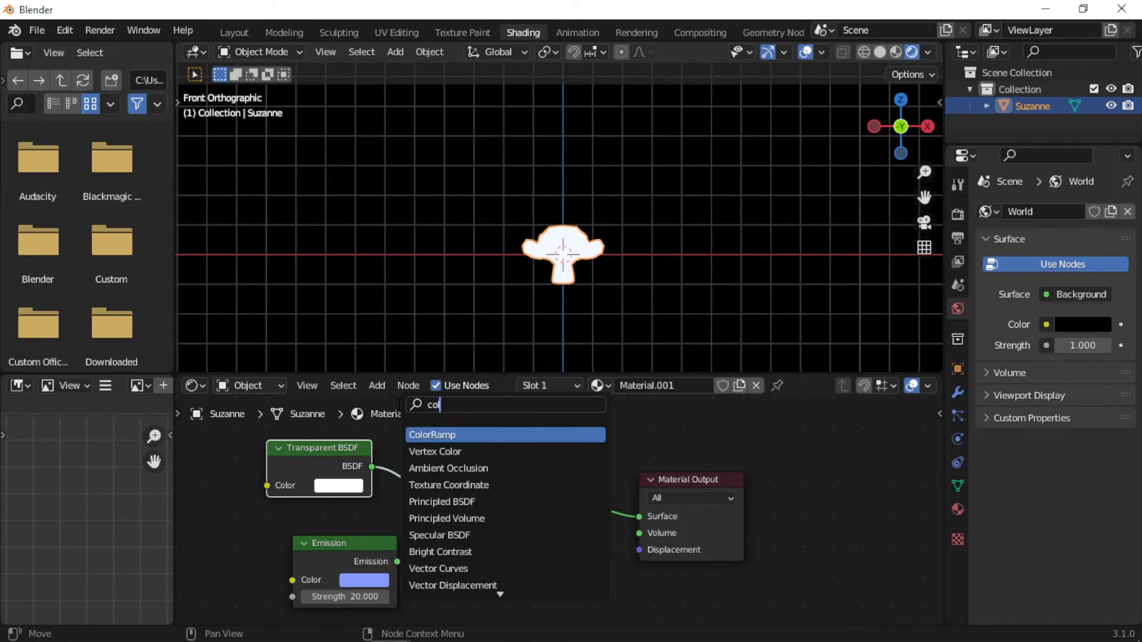
key(Return)
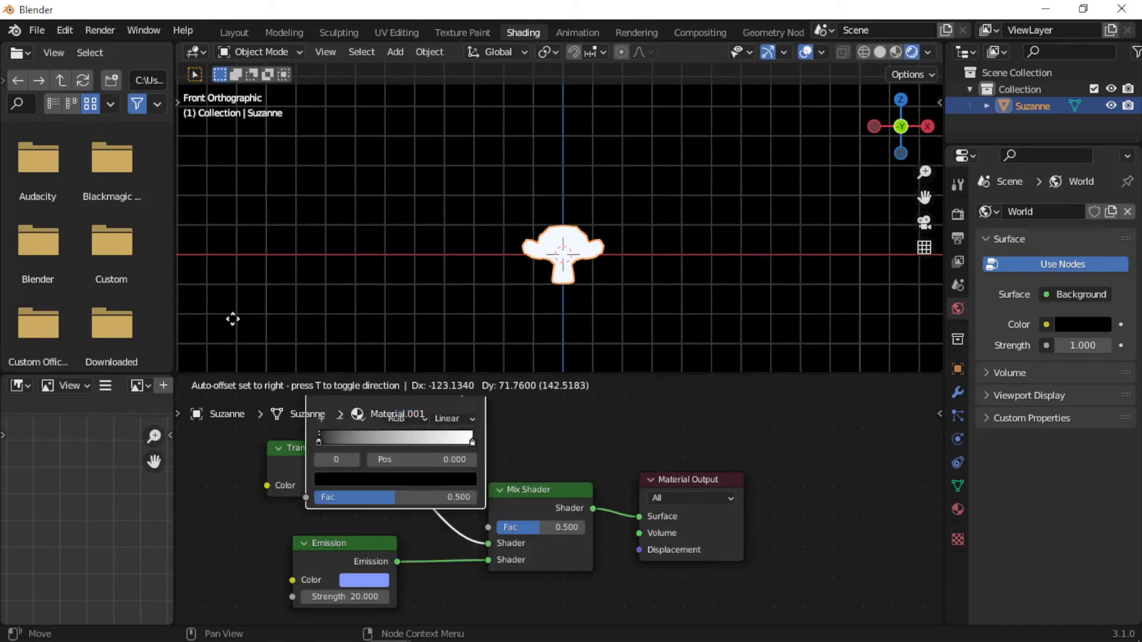
click(47, 424)
- Rearrange the ColorRamp and Transparent BSDF nodes, then wire ColorRamp Color into the Mix Shader Fac
scroll(366, 491, down, 3)
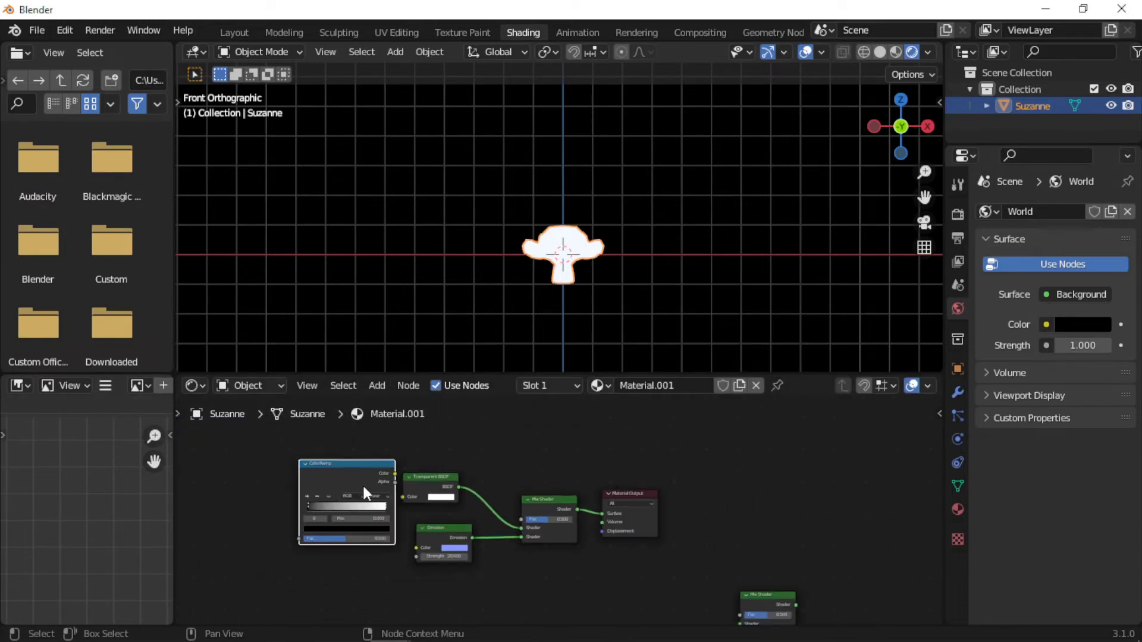
drag(319, 485, 316, 437)
drag(427, 502, 338, 540)
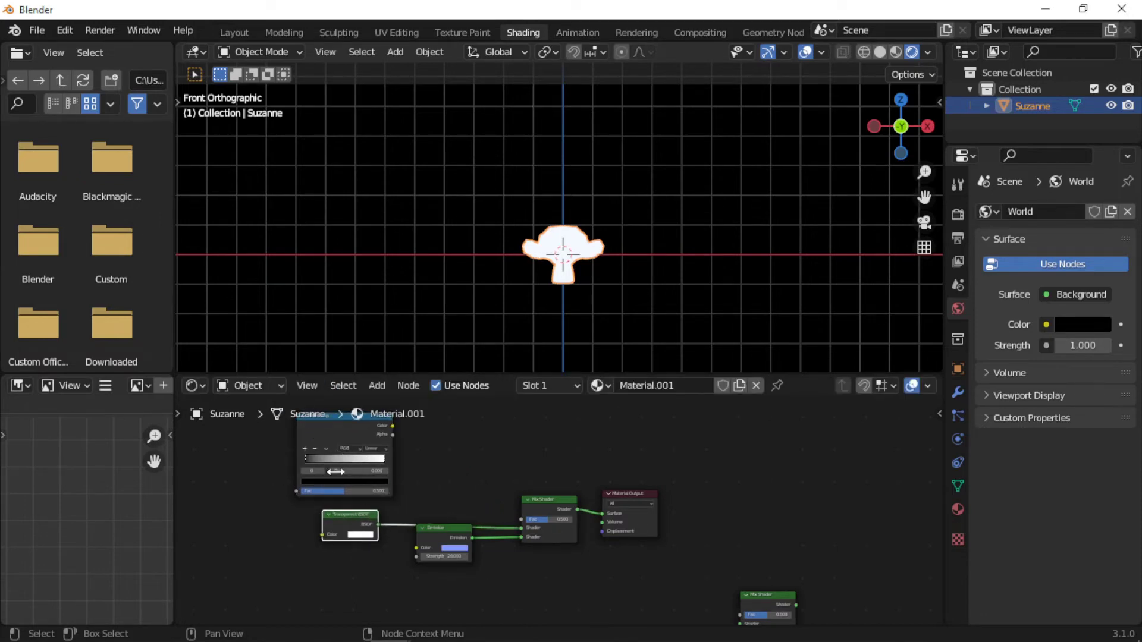
scroll(345, 474, down, 1)
drag(369, 429, 435, 441)
scroll(499, 500, up, 3)
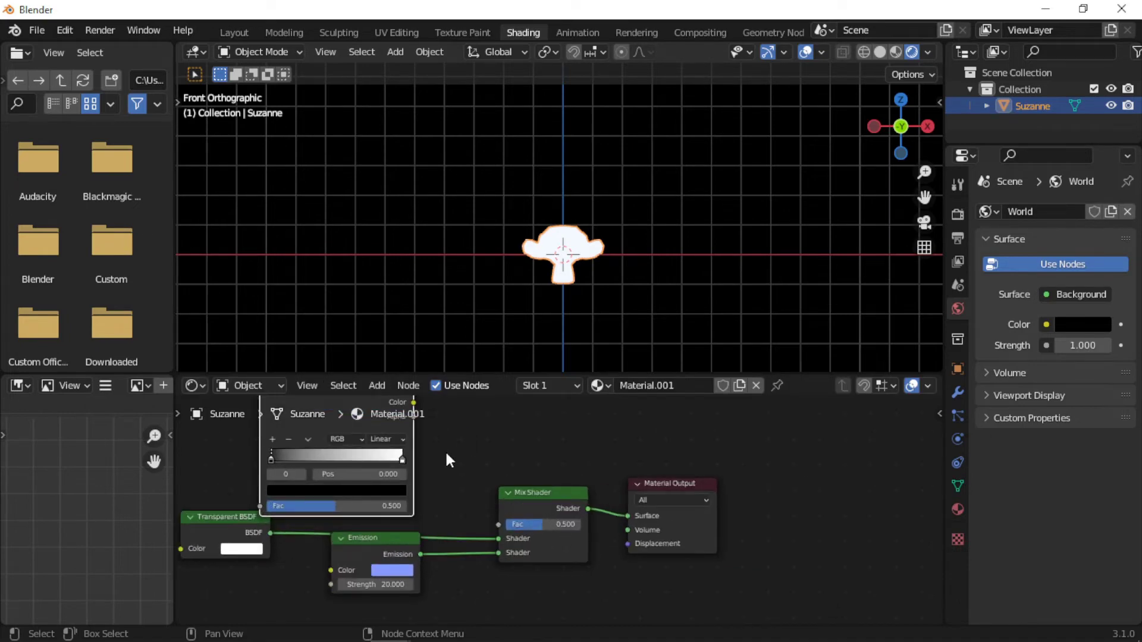
scroll(446, 454, down, 1)
scroll(444, 455, down, 1)
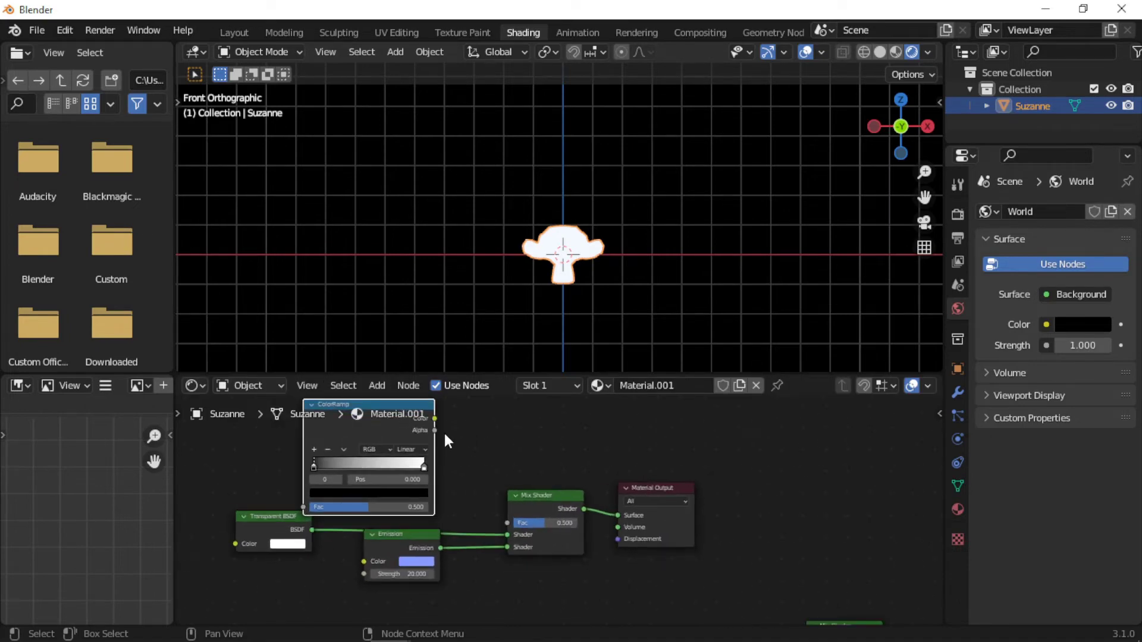
drag(435, 417, 508, 527)
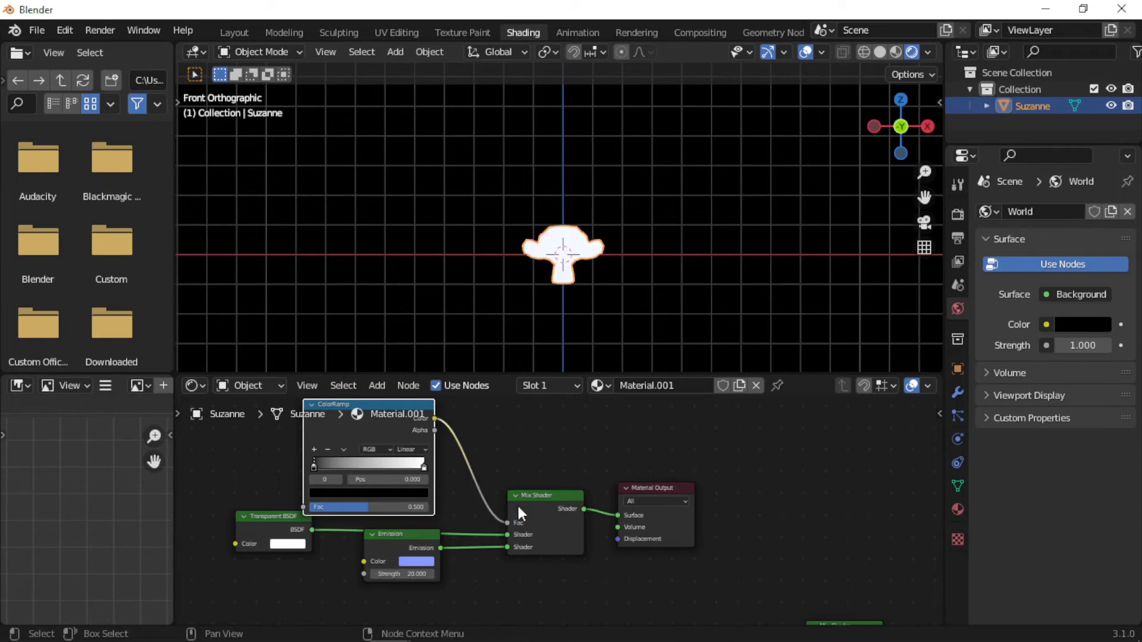
- Set the ColorRamp to B-Spline, slide the black stop right and the white stop to 0.791
scroll(395, 504, up, 1)
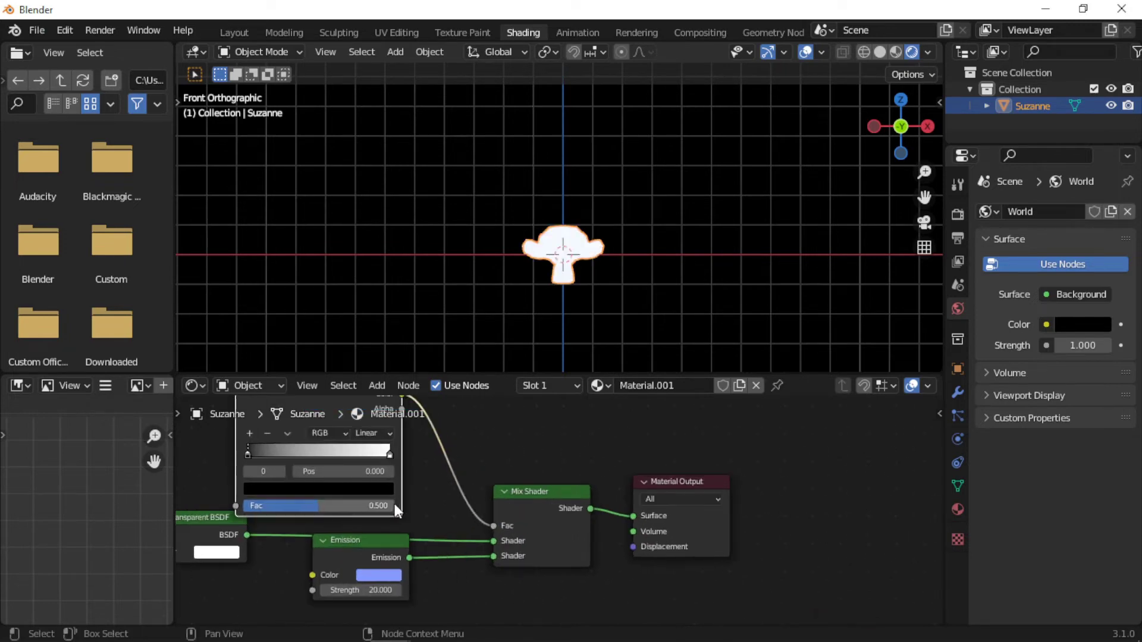
click(369, 434)
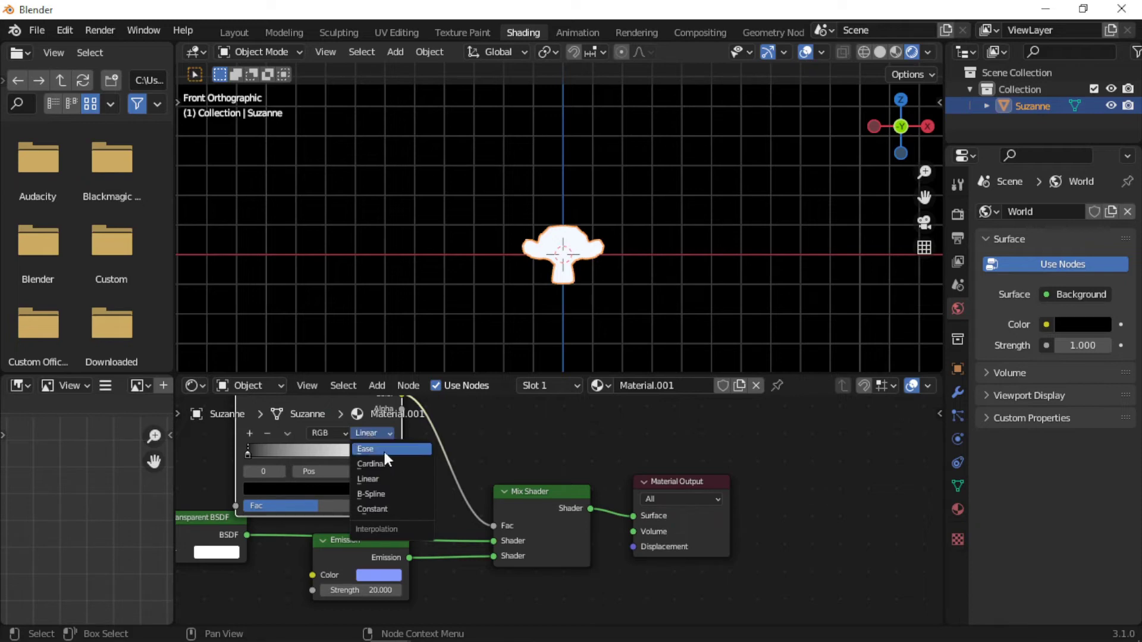
click(395, 493)
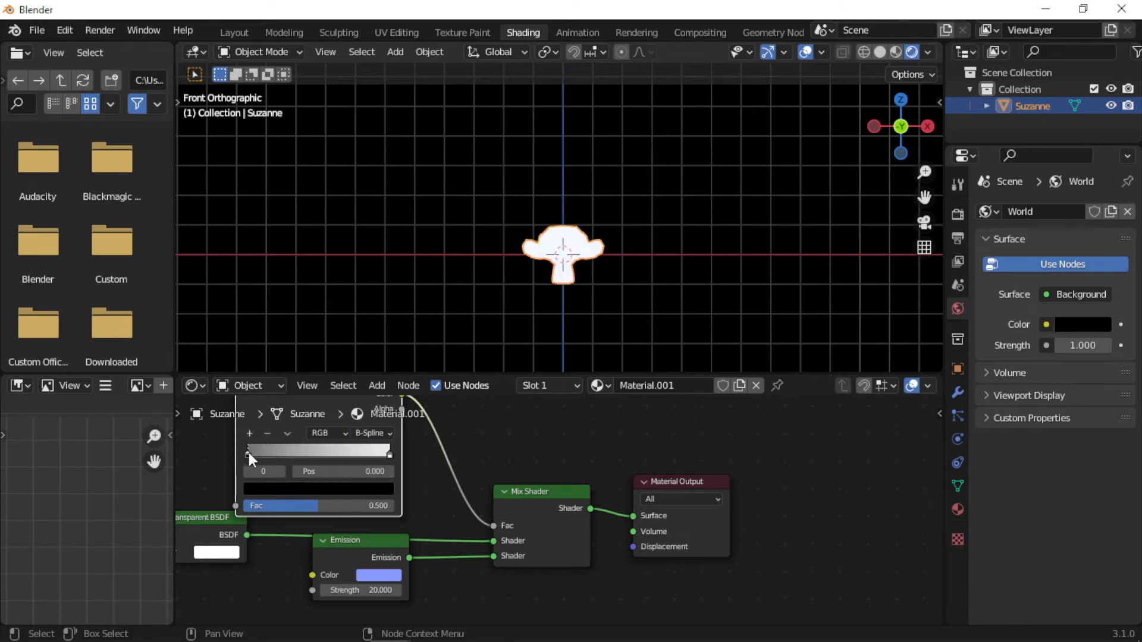
drag(248, 454, 358, 452)
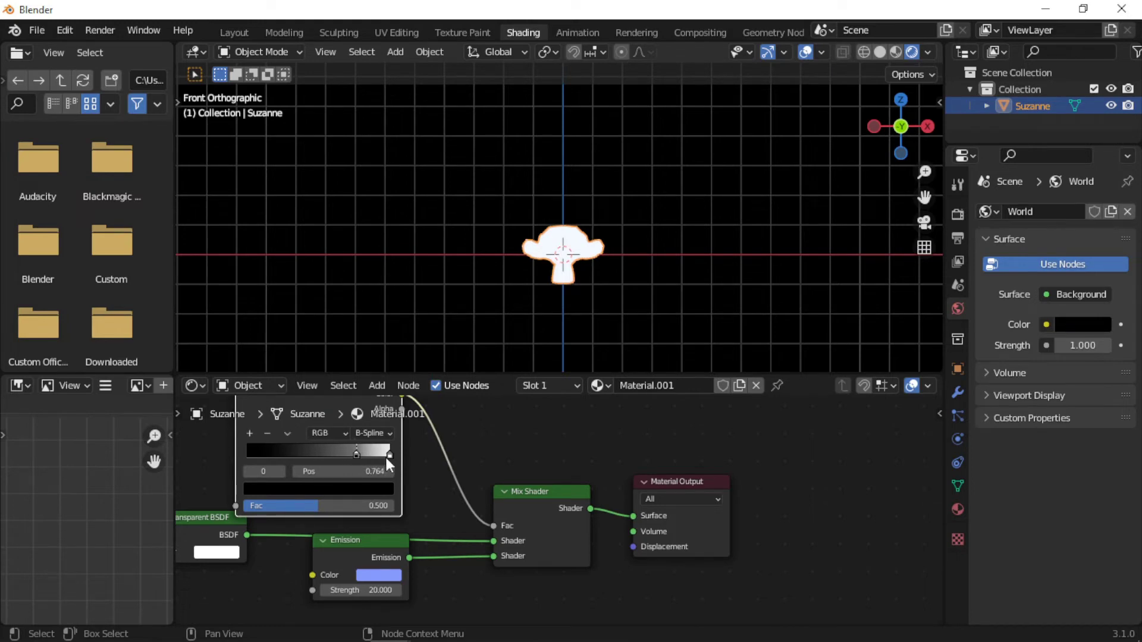
drag(387, 453, 383, 453)
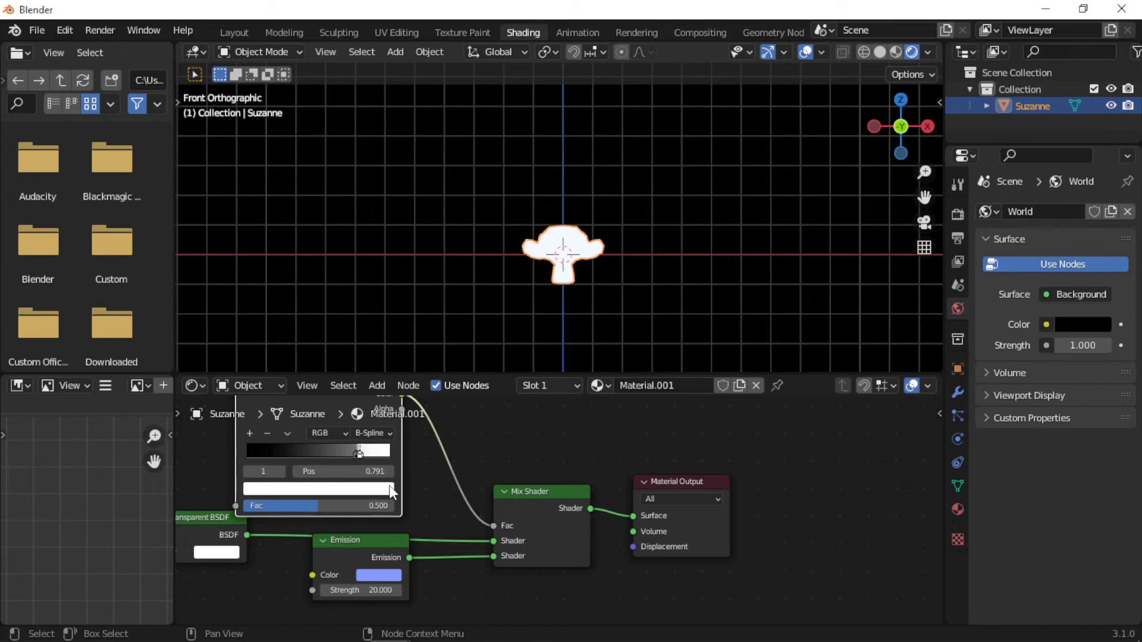
scroll(471, 567, down, 3)
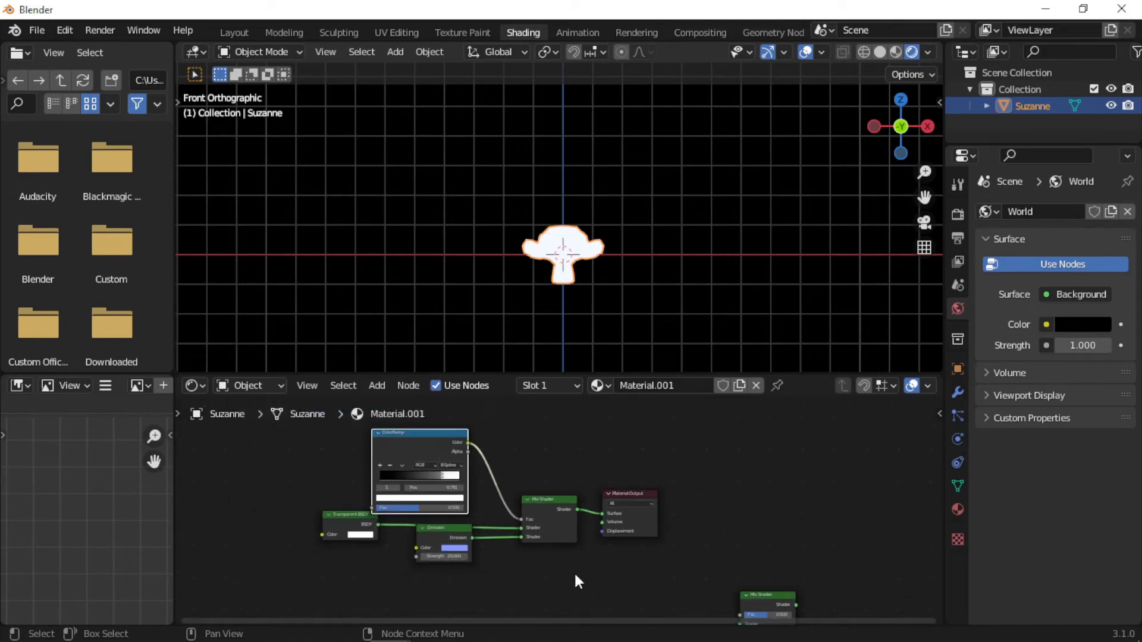
scroll(699, 569, up, 1)
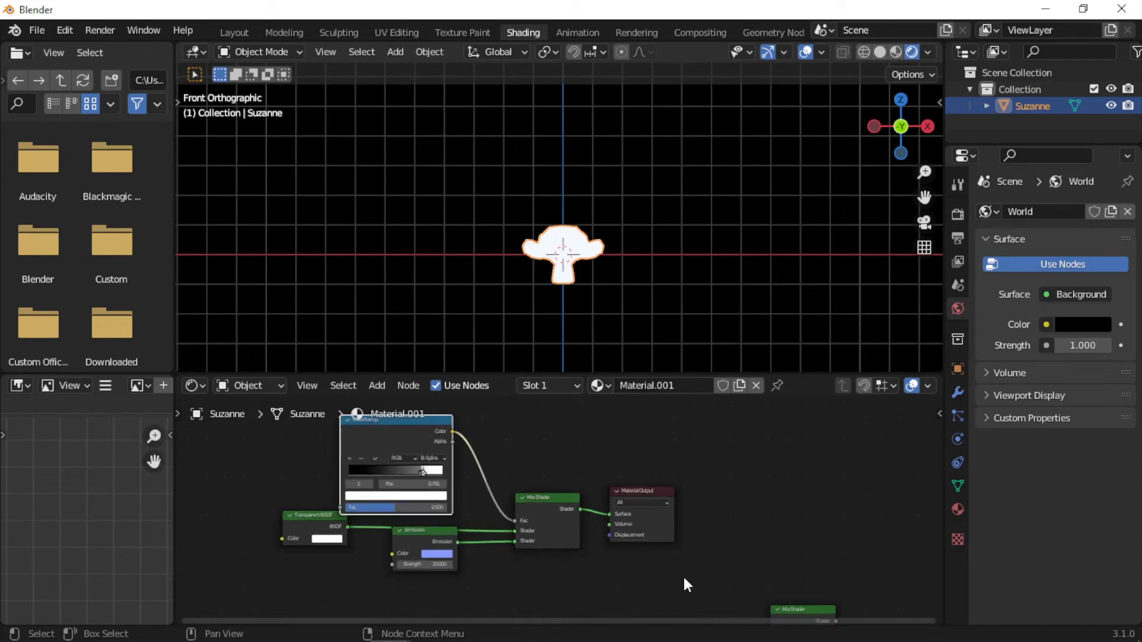
scroll(683, 575, up, 1)
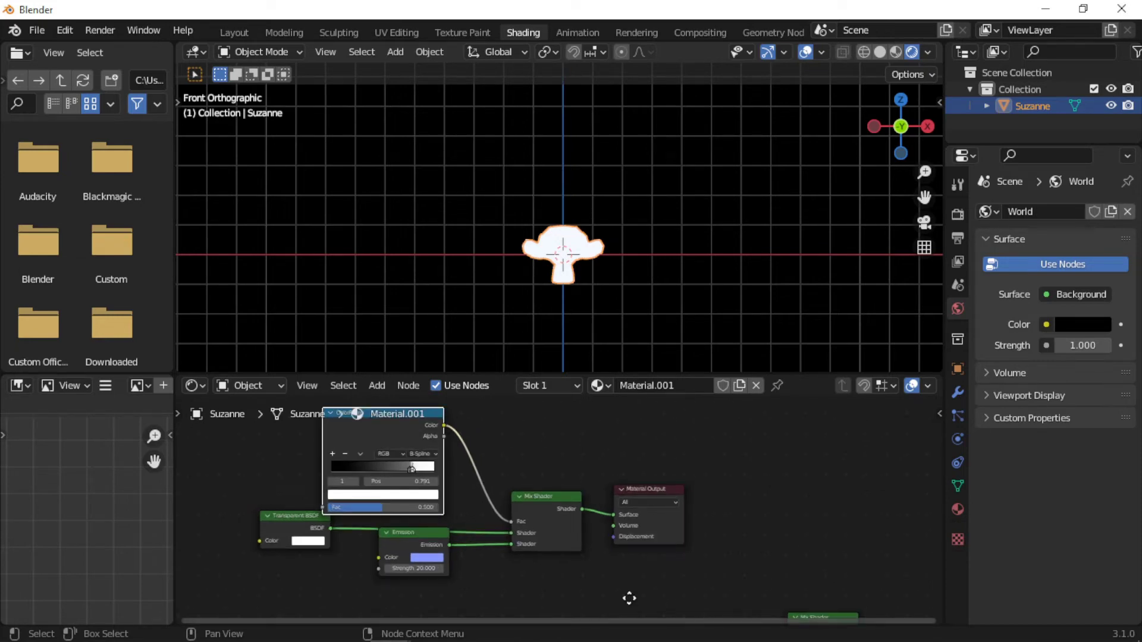
middle_drag(629, 599, 766, 405)
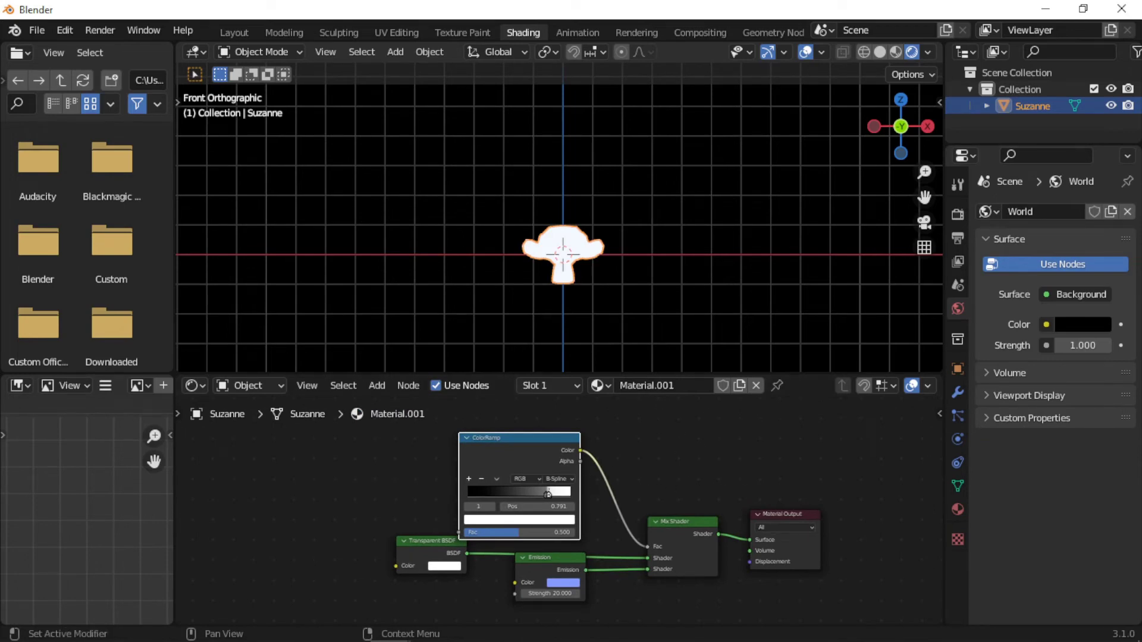
- Add a Layer Weight node and link its Facing output to the ColorRamp's Fac input
click(380, 388)
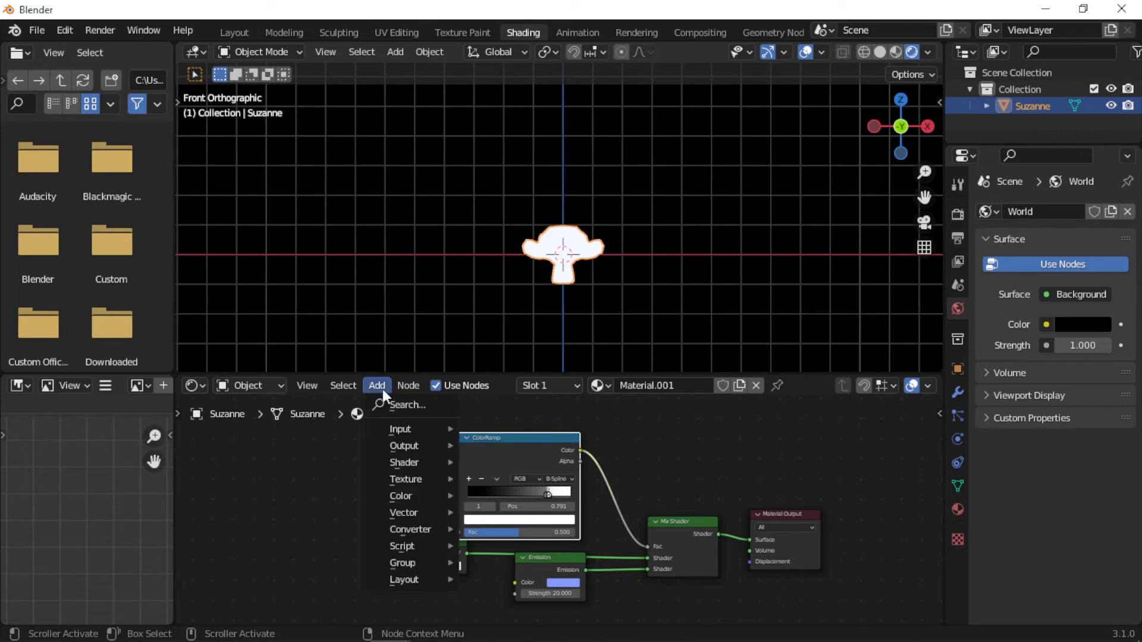
click(384, 403)
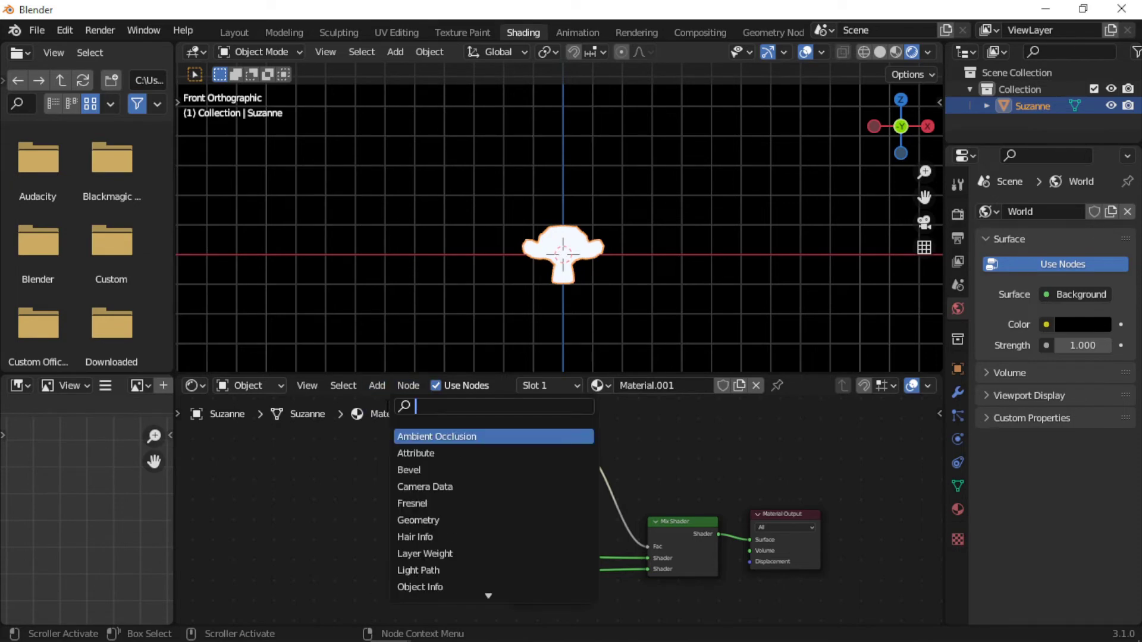
text(layer)
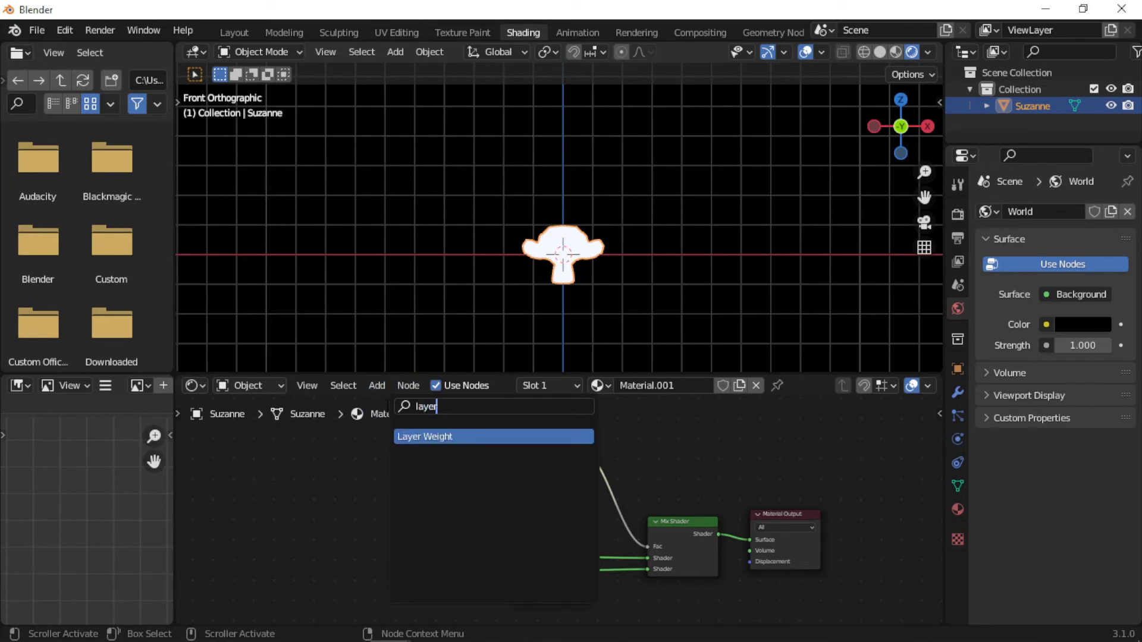
key(Return)
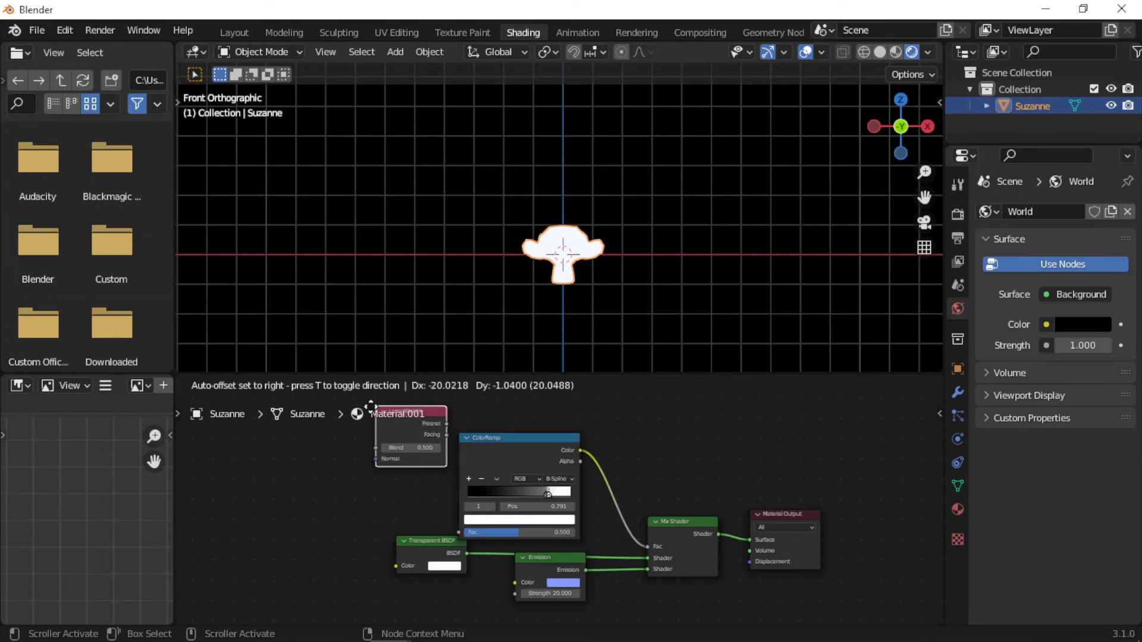
click(309, 475)
scroll(359, 505, up, 2)
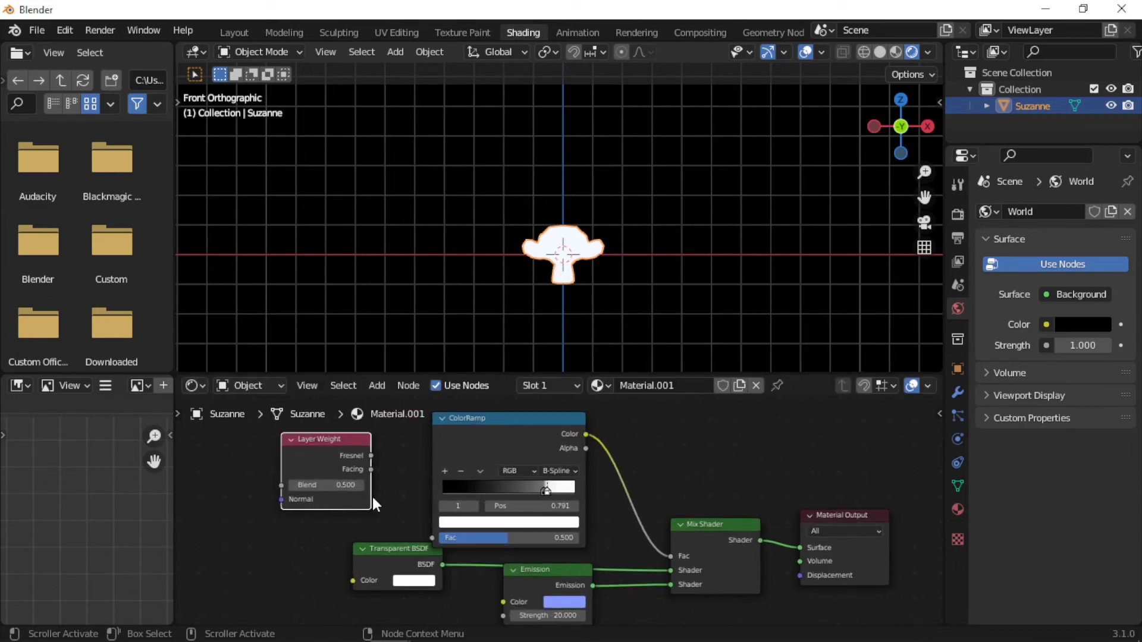
drag(339, 463, 409, 540)
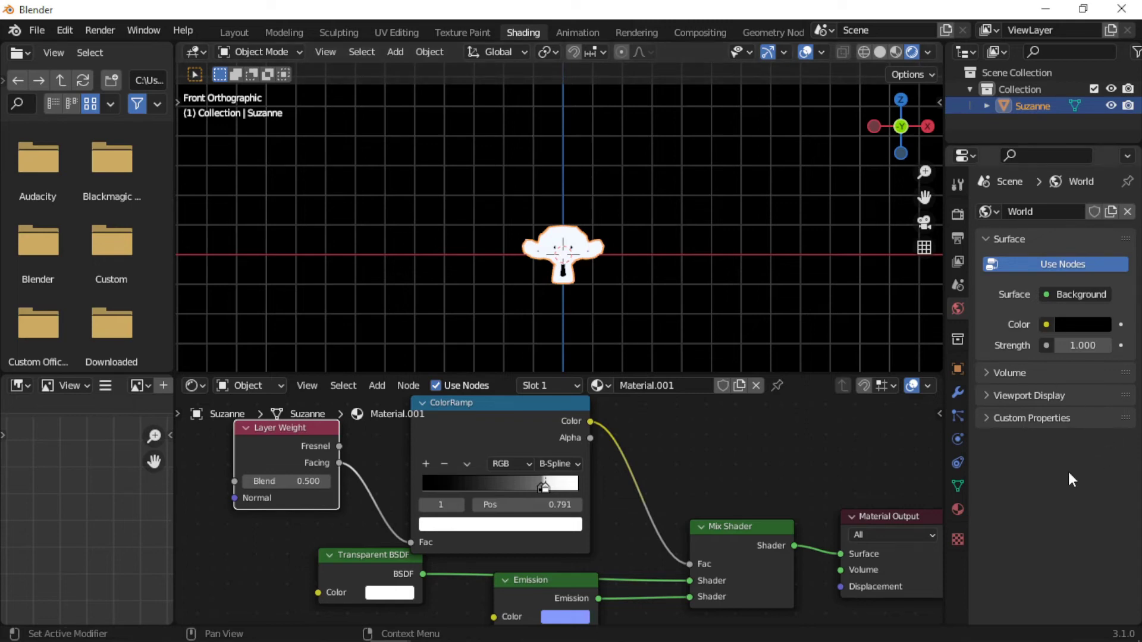
- Set Material.001's Blend Mode to Alpha Blend and orbit the viewport into perspective
click(958, 509)
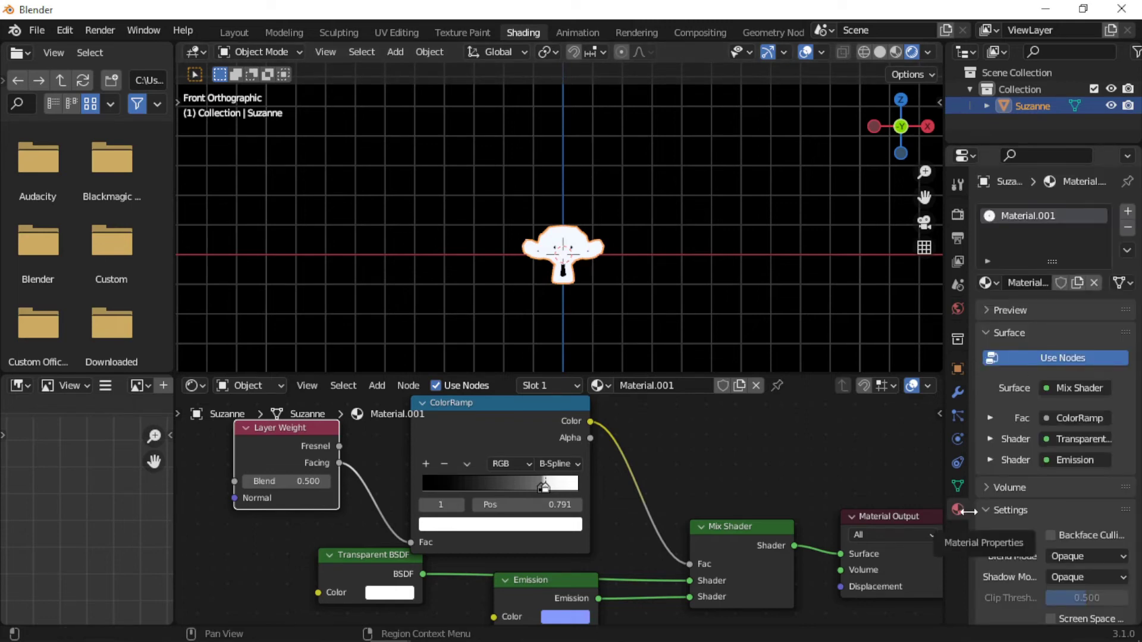
scroll(1048, 509, down, 2)
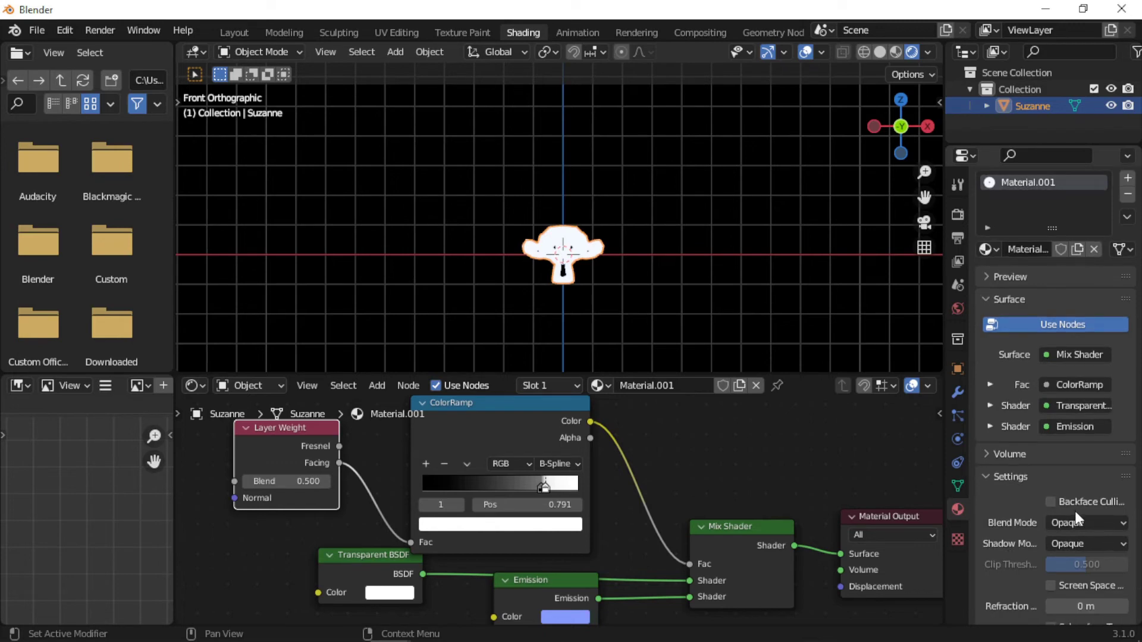
click(1074, 522)
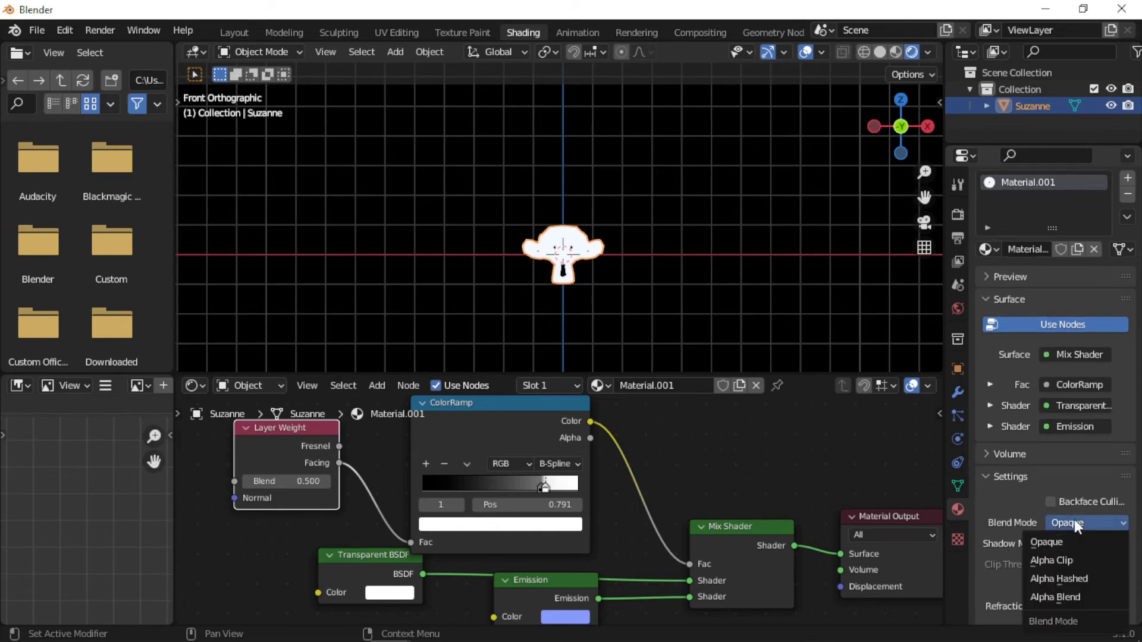
click(1074, 597)
scroll(615, 311, up, 5)
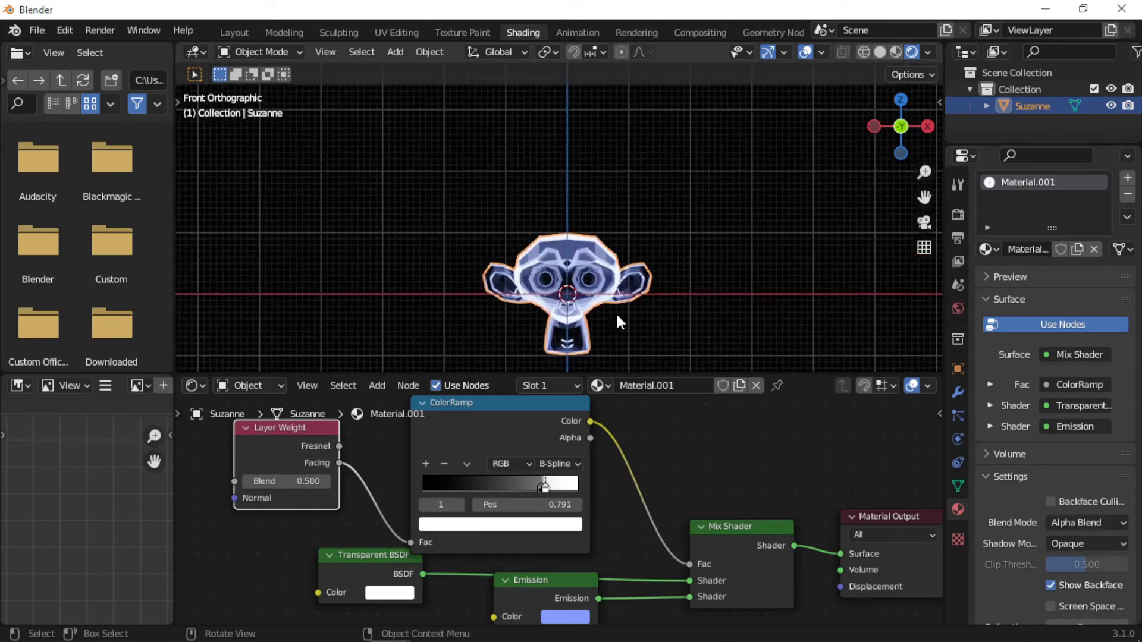
scroll(615, 316, down, 2)
mouse_move(615, 311)
middle_down()
mouse_move(668, 295)
mouse_move(586, 305)
mouse_move(621, 309)
middle_up()
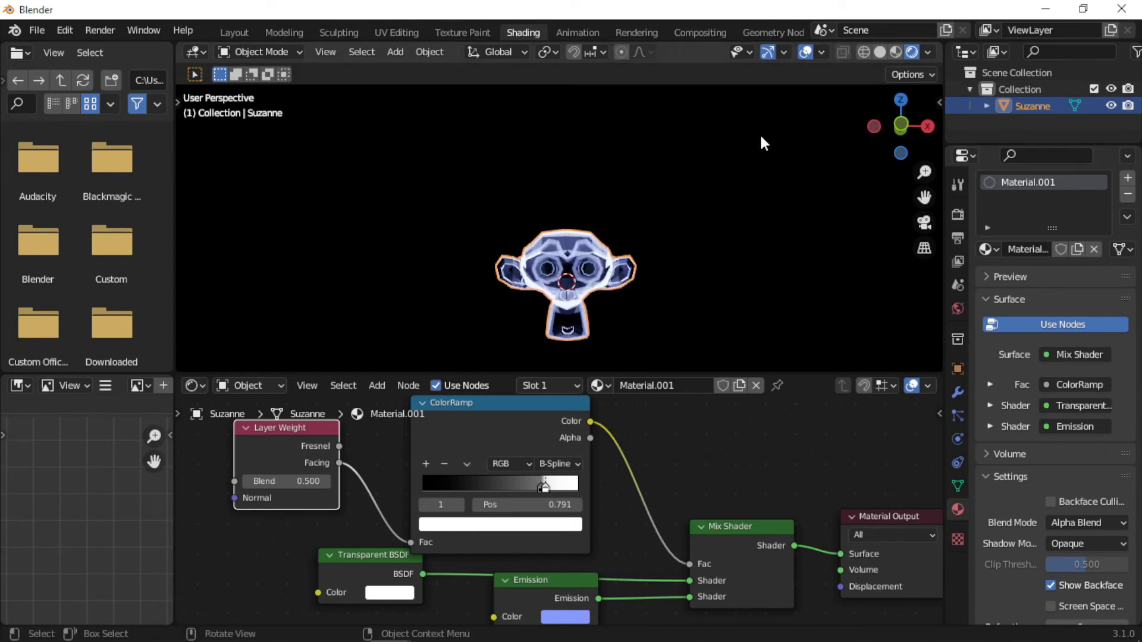
- Keep Eevee as the render engine and enable Bloom in Render Properties
click(957, 213)
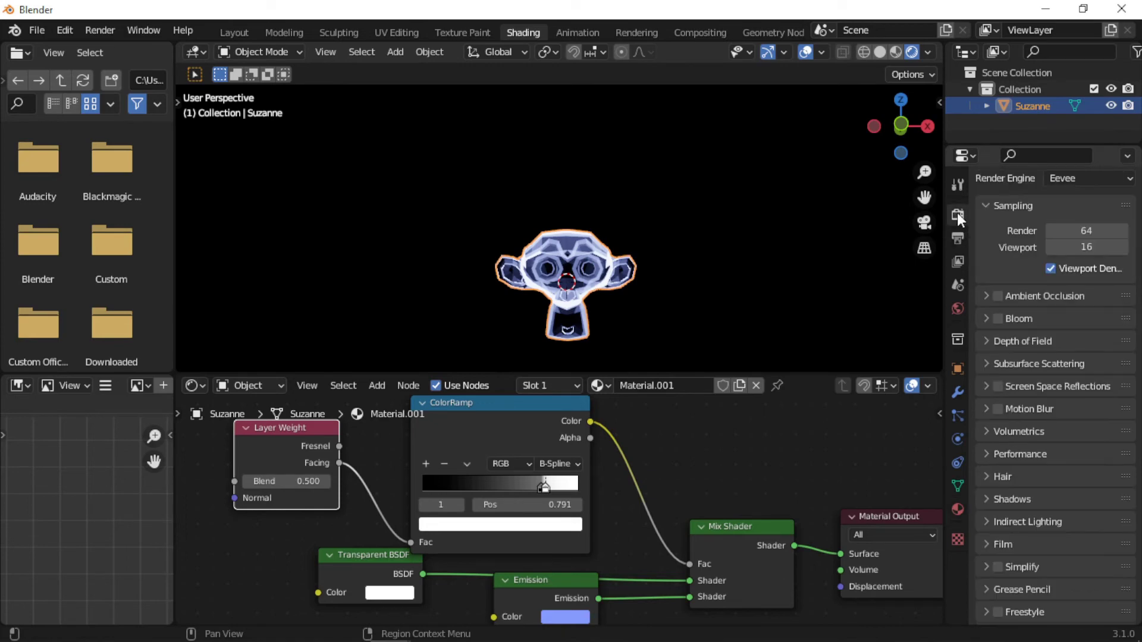
click(1105, 182)
click(1106, 181)
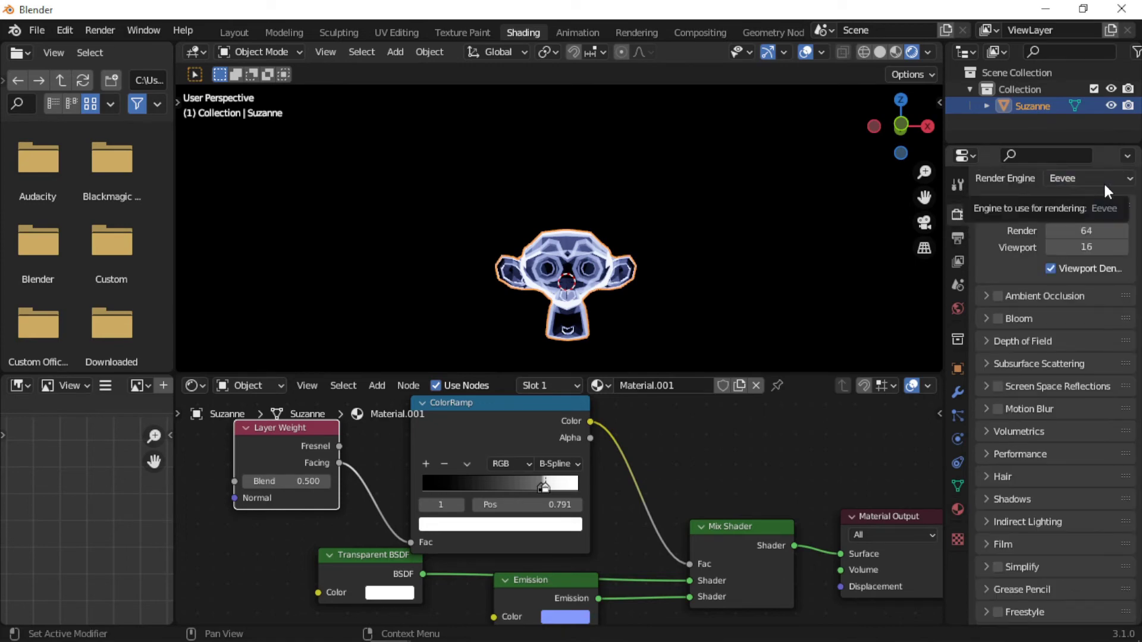
click(997, 319)
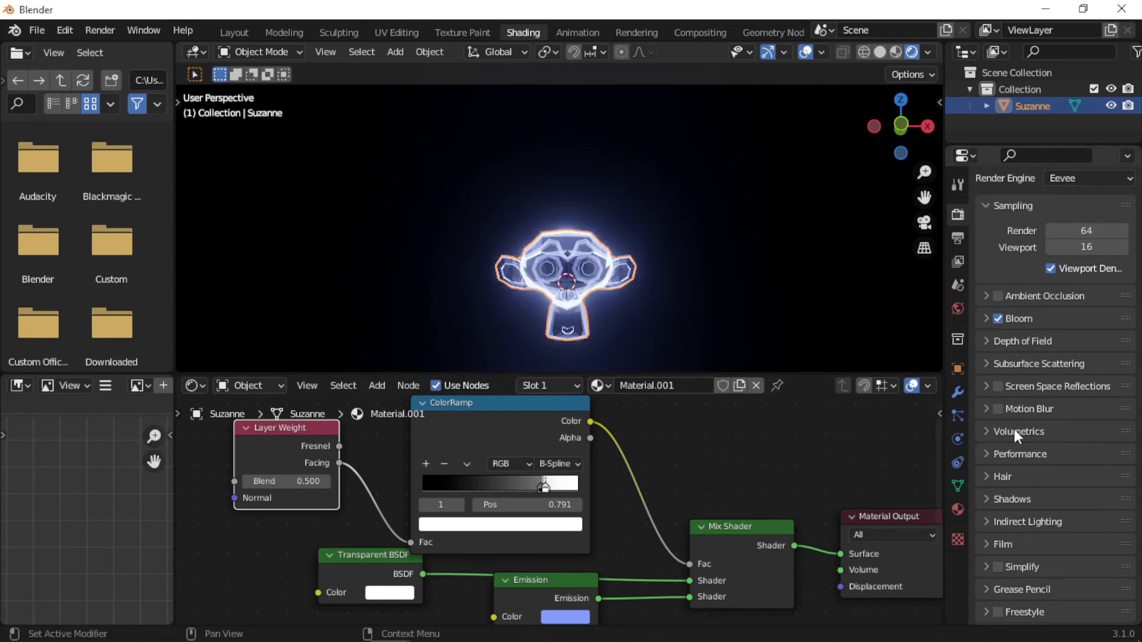
- Move the ColorRamp's white stop to position 0.814, beside the black stop at 0.759
scroll(605, 330, up, 2)
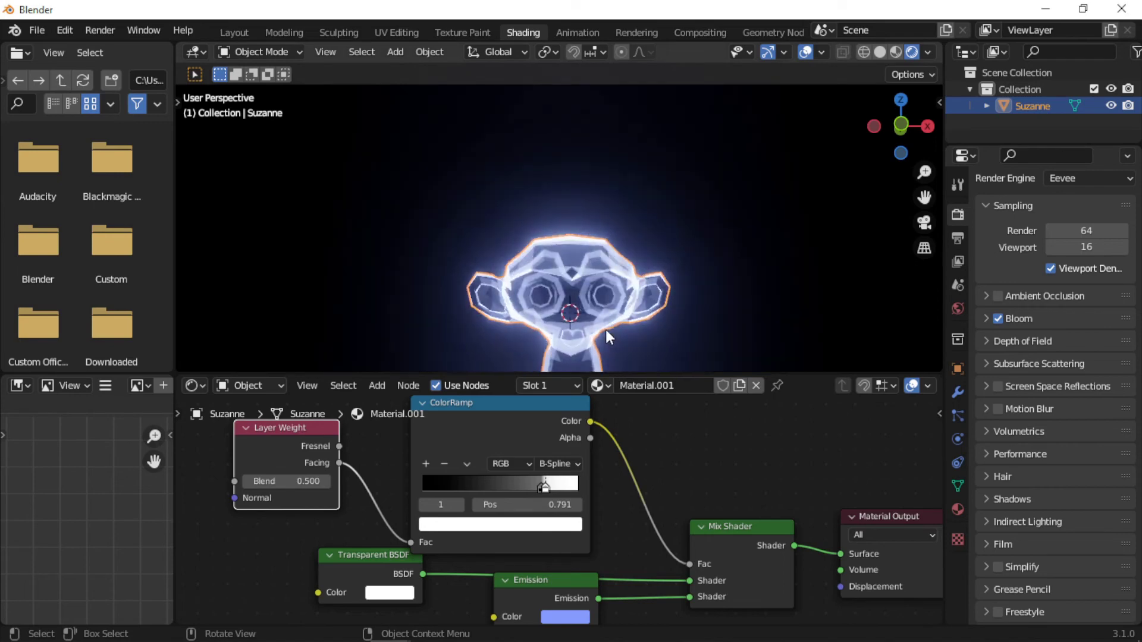
scroll(605, 326, down, 1)
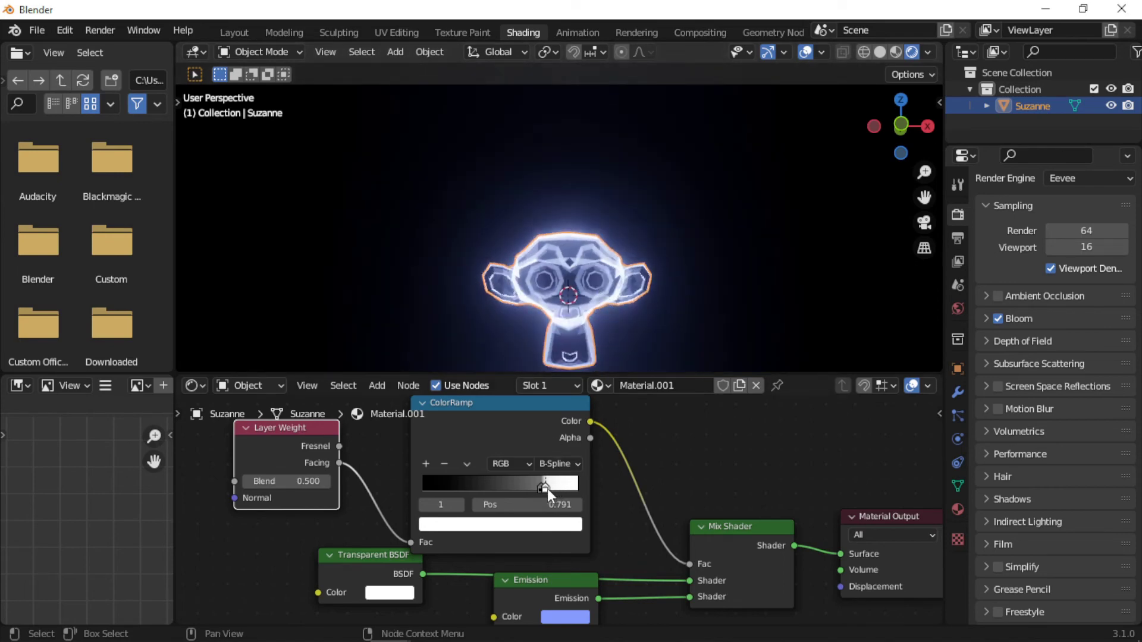
mouse_move(547, 488)
mouse_down()
mouse_move(563, 491)
mouse_move(501, 476)
mouse_move(547, 484)
mouse_up()
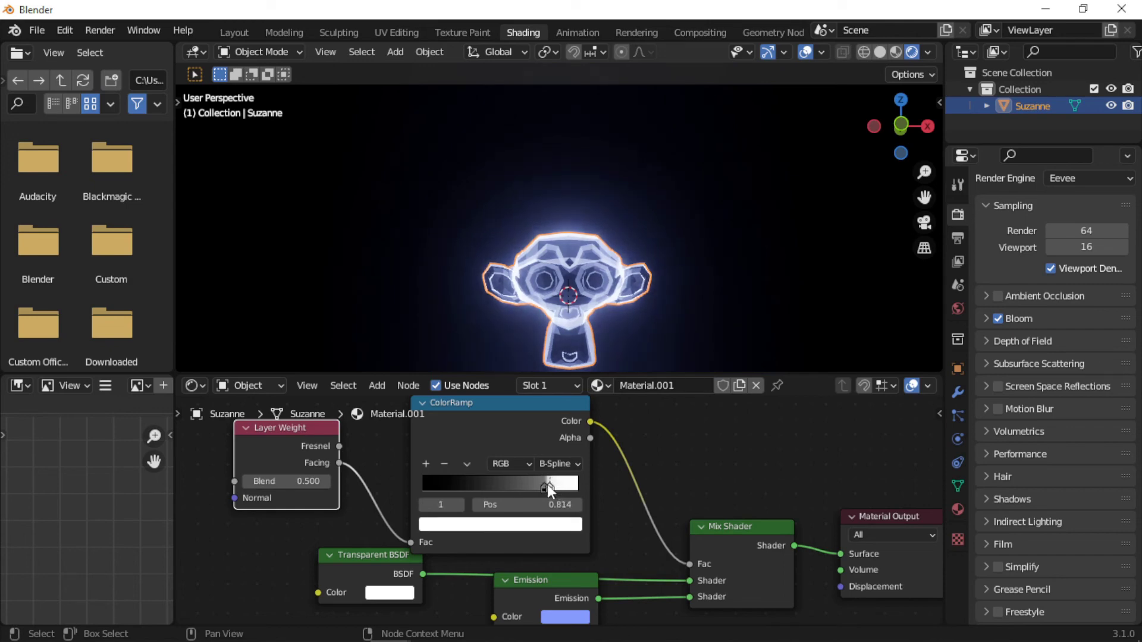
- Orbit around Suzanne and apply Shade Smooth from its Object Context Menu
scroll(579, 294, up, 3)
scroll(578, 288, down, 3)
middle_drag(578, 288, 449, 245)
right_click(590, 295)
click(589, 297)
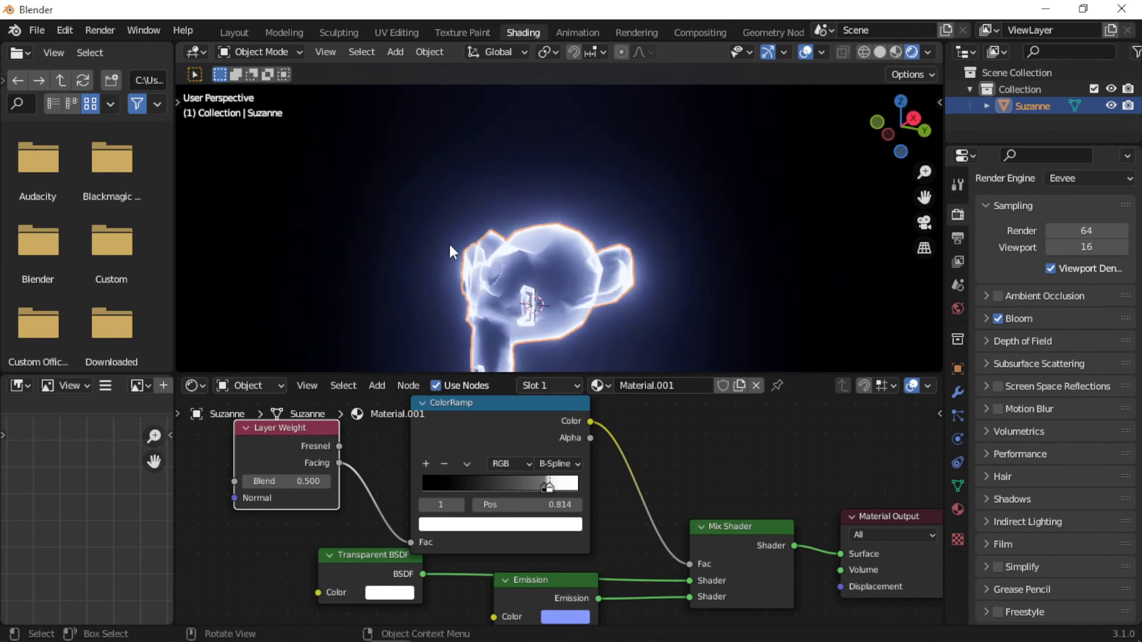
- Lower the Bloom intensity from 0.050 to 0.020, then view Suzanne from the front
click(985, 319)
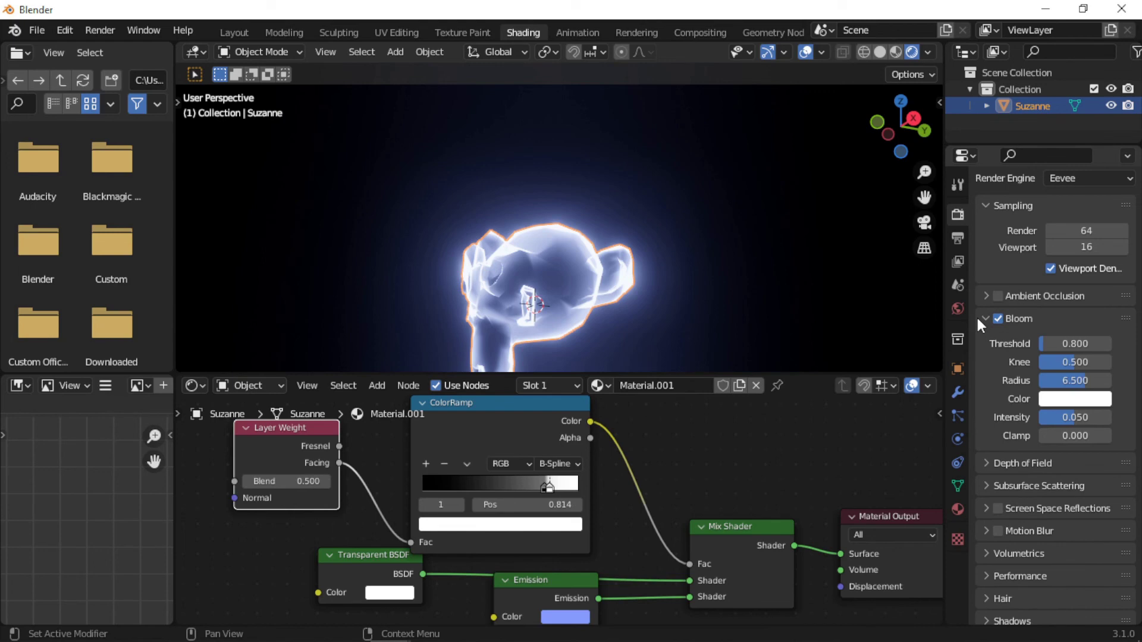
drag(1068, 419, 1051, 419)
middle_drag(636, 261, 788, 275)
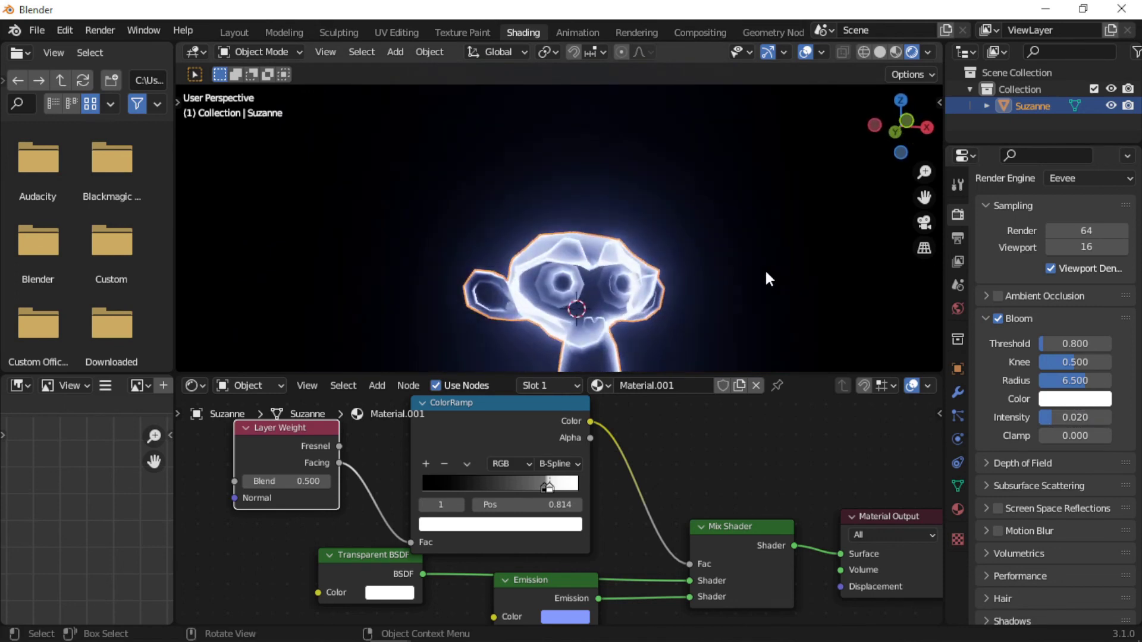